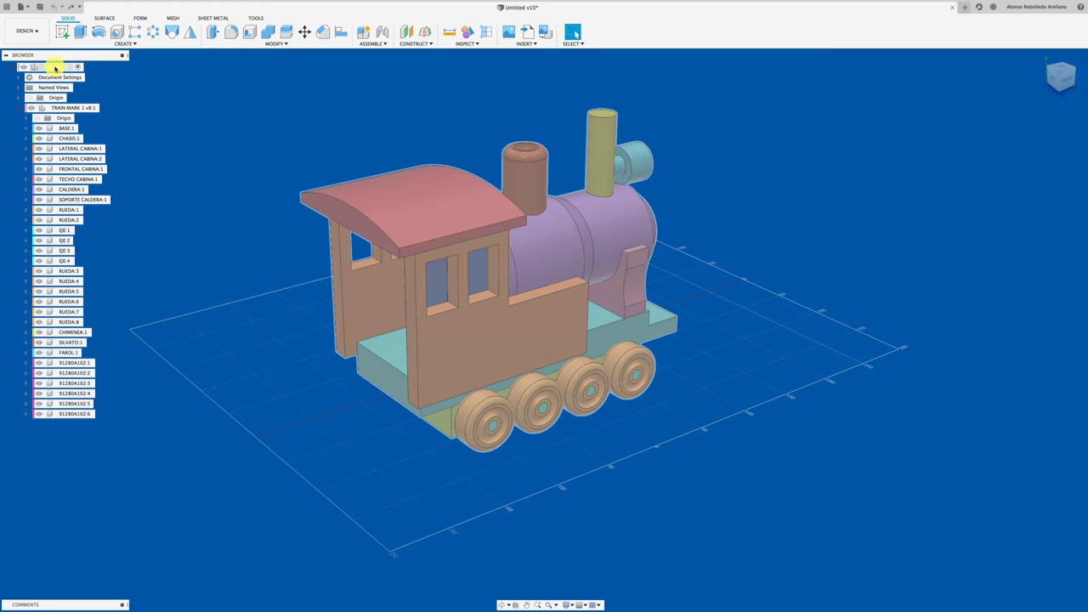
Create a new empty component named PERNOS under the root assembly.
right_click(54, 68)
left_click(88, 75)
type("PERNOS")
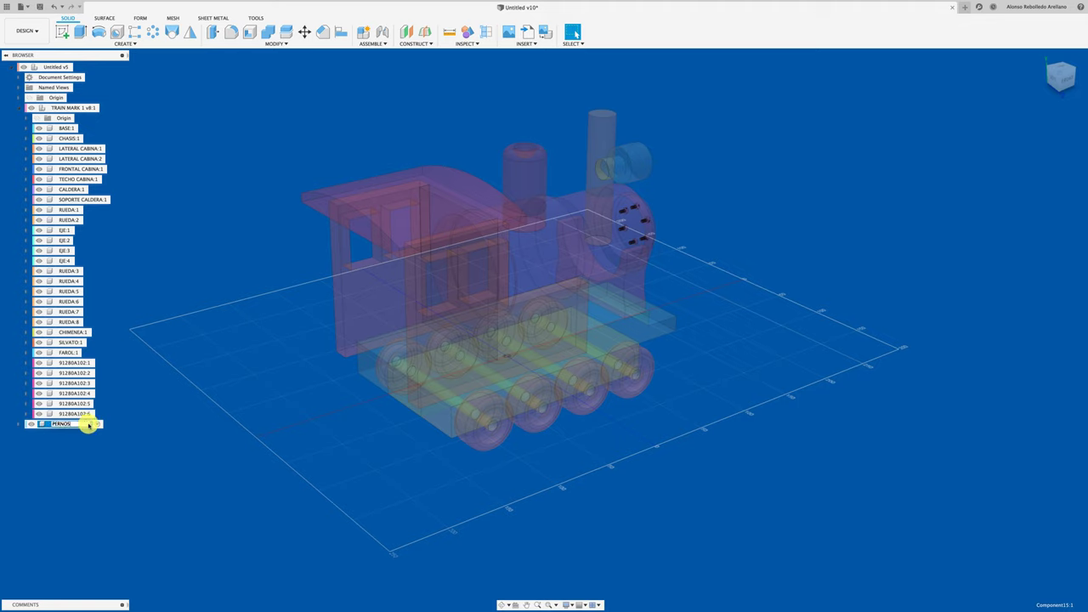
key("Return")
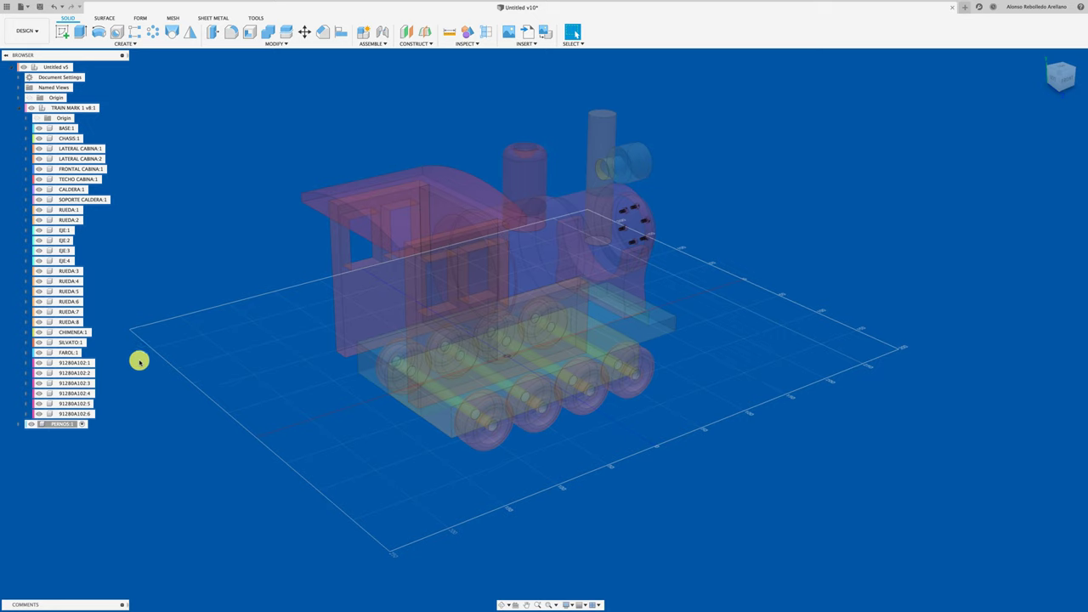
Move the six 91280A102 bolts into the PERNOS component.
middle_click_drag(138, 362, 317, 383, "shift")
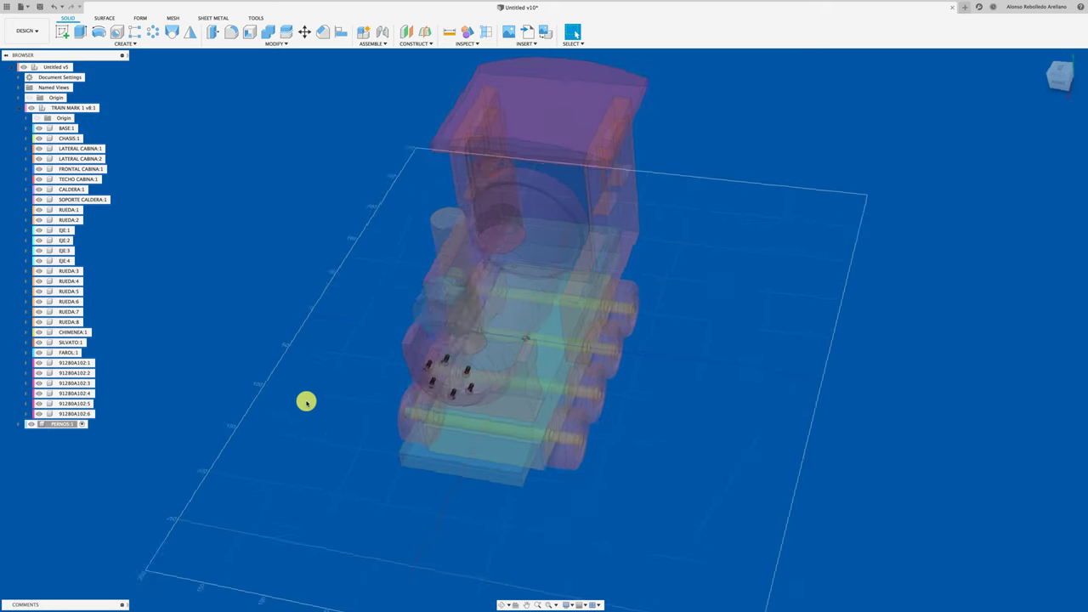
left_click(85, 364)
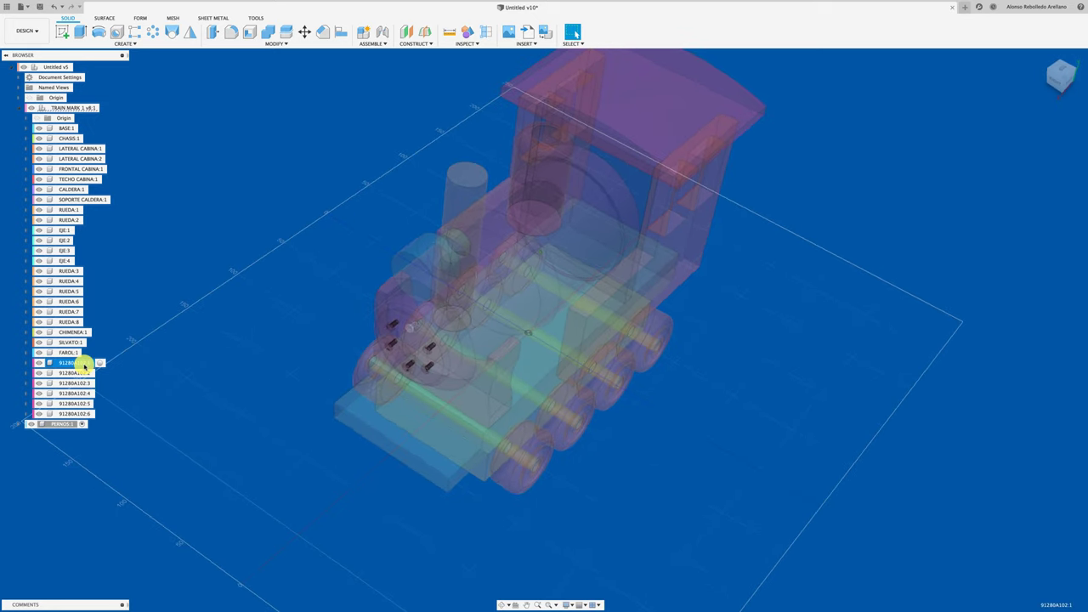
left_click(85, 413, "shift")
left_click_drag(85, 413, 67, 429)
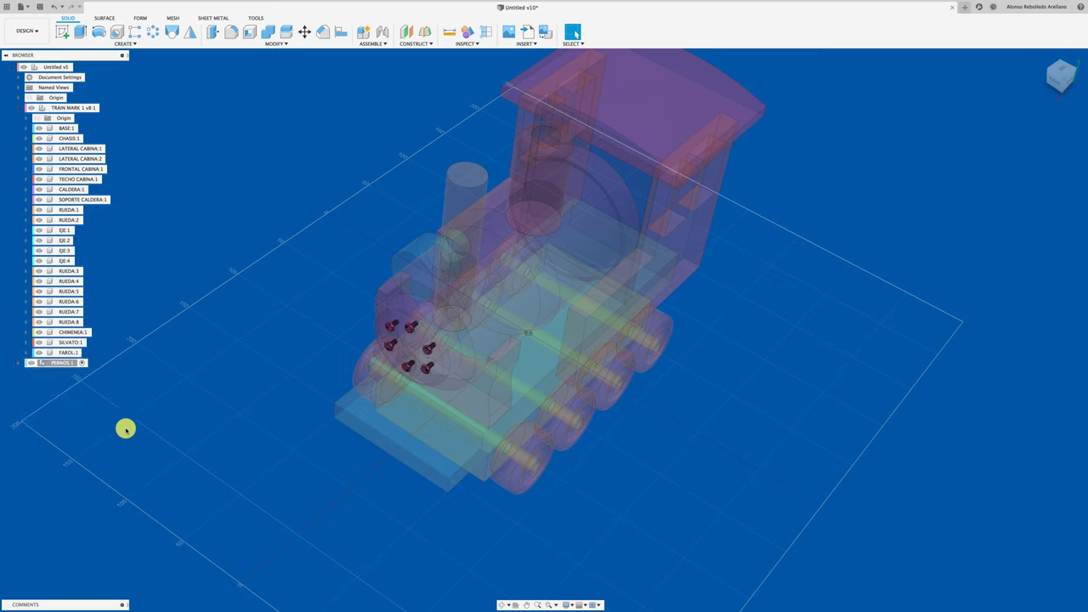
Reactivate the top-level assembly and expand PERNOS to confirm it holds the six bolts.
left_click(58, 71)
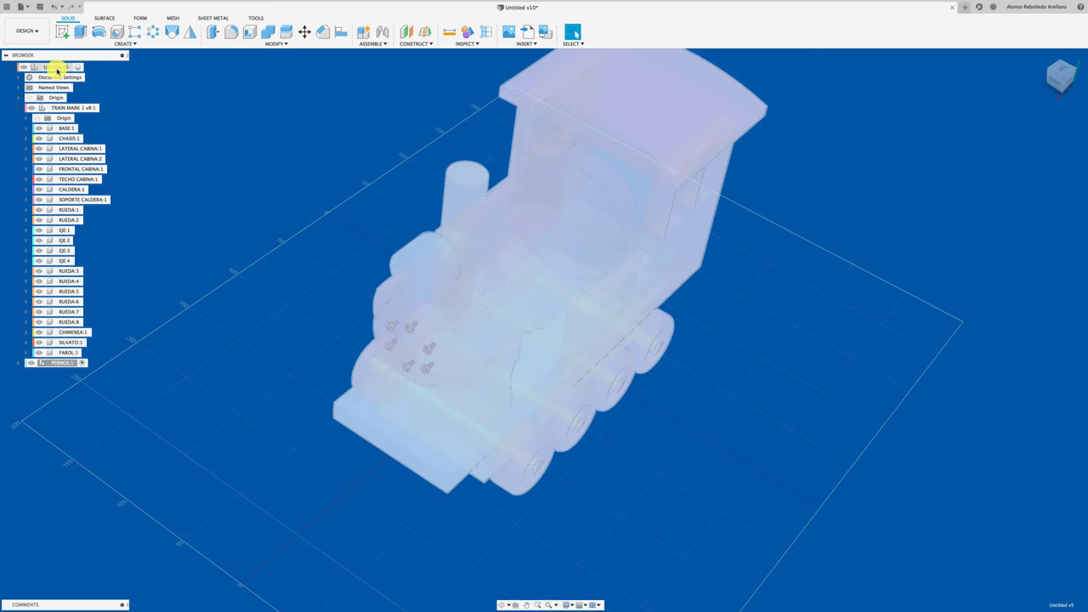
left_click(59, 362)
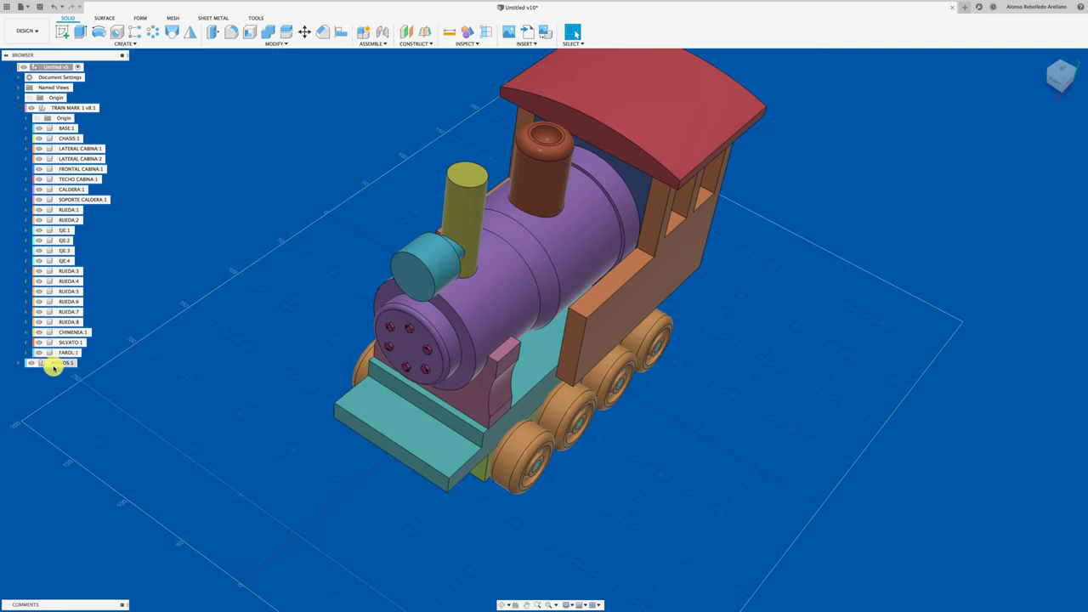
left_click(57, 364)
left_click(20, 364)
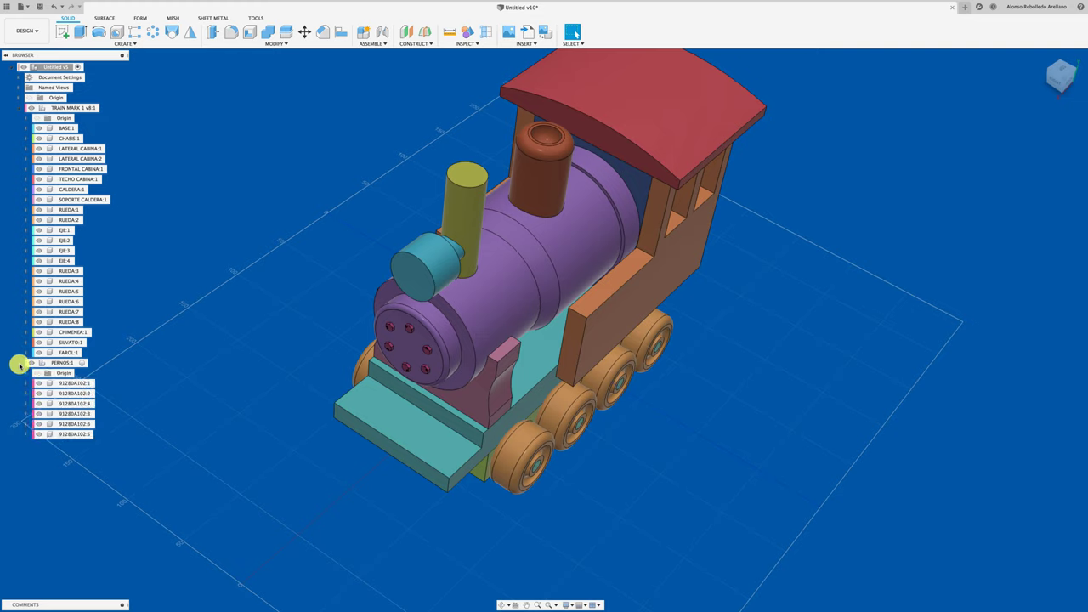
left_click(18, 364)
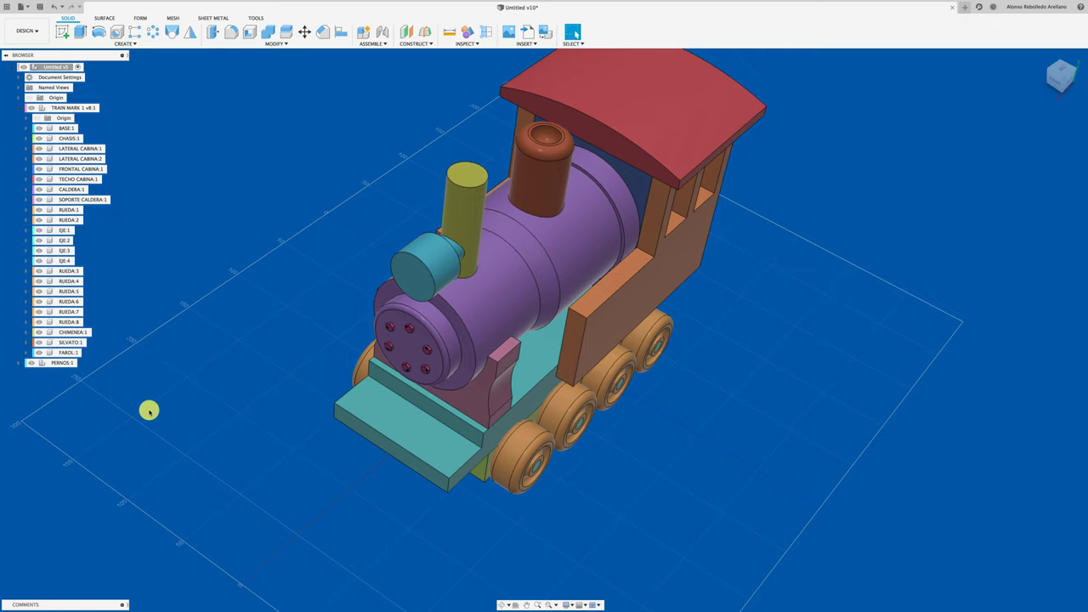
Create another new component named RUEDA (1) under the root.
right_click(86, 67)
left_click(95, 76)
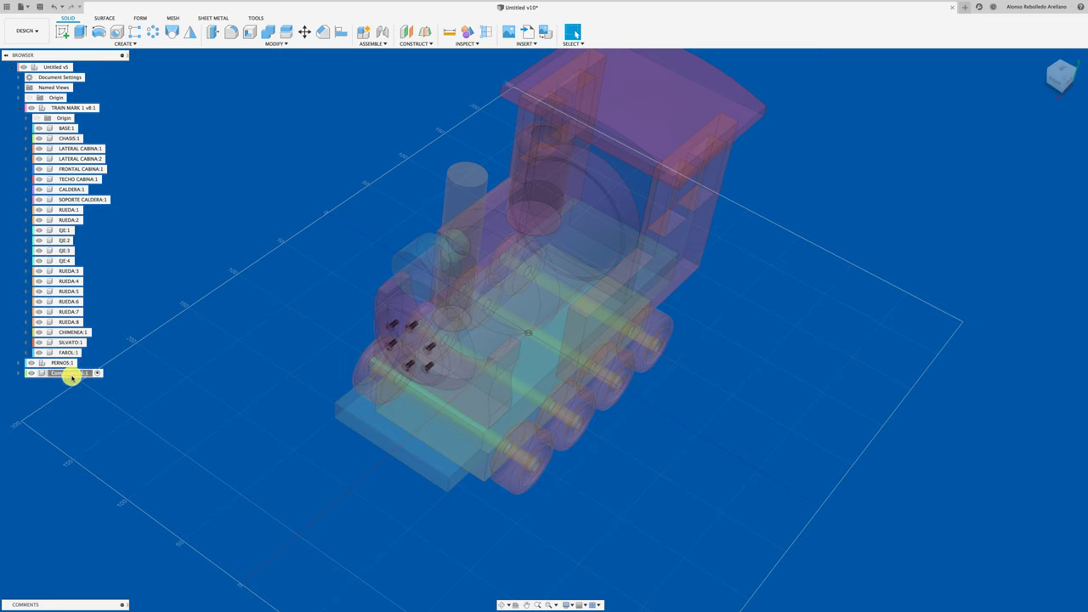
double_click(75, 372)
type("RUEDA")
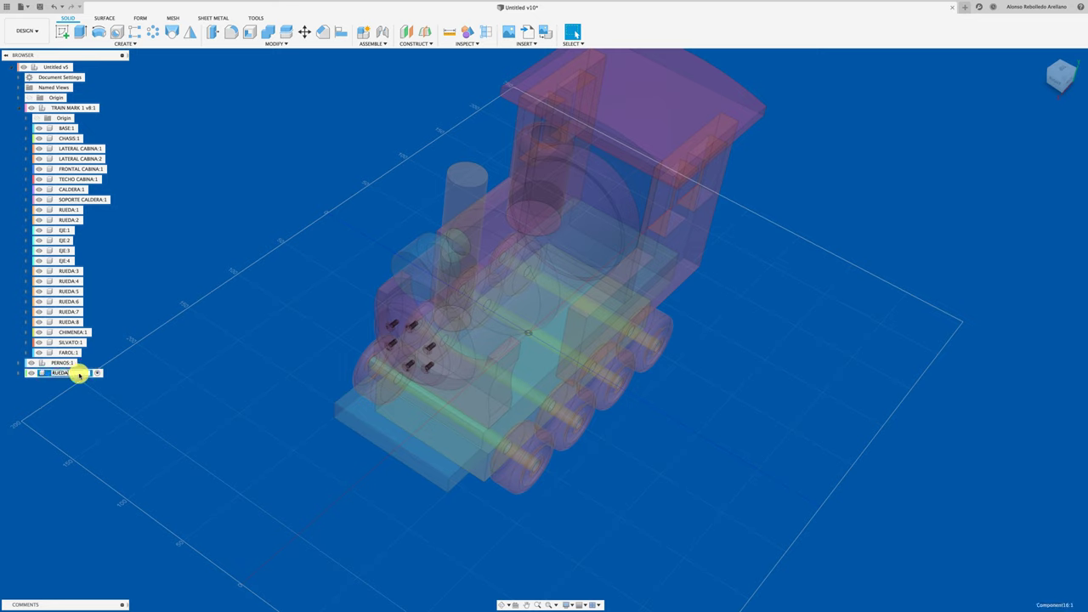
key("Return")
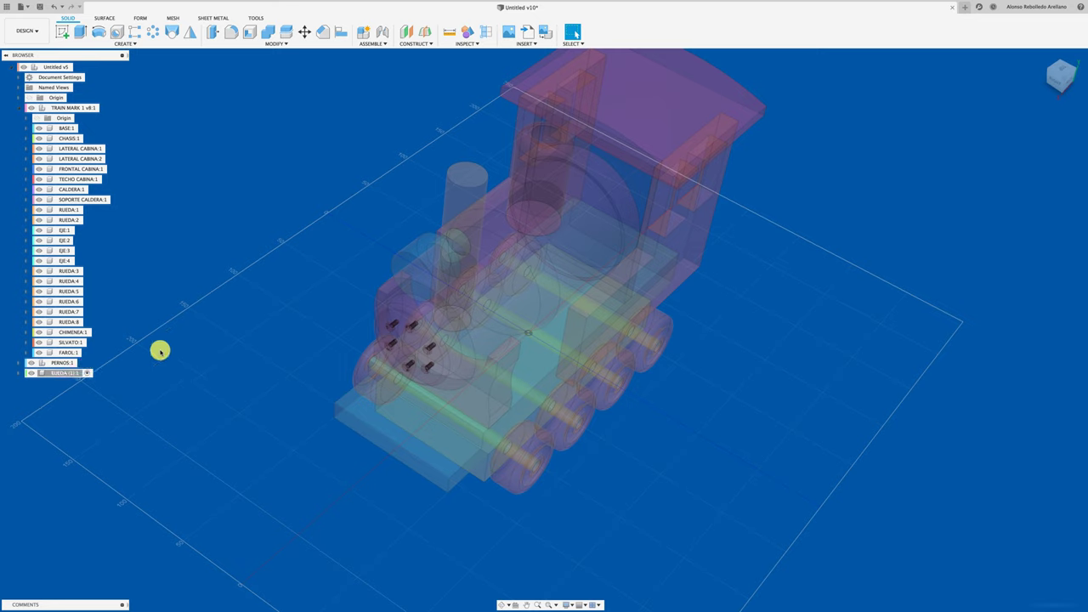
Move wheels RUEDA:1–8 and axles EJE:1–4 into RUEDA (1).
left_click(72, 231)
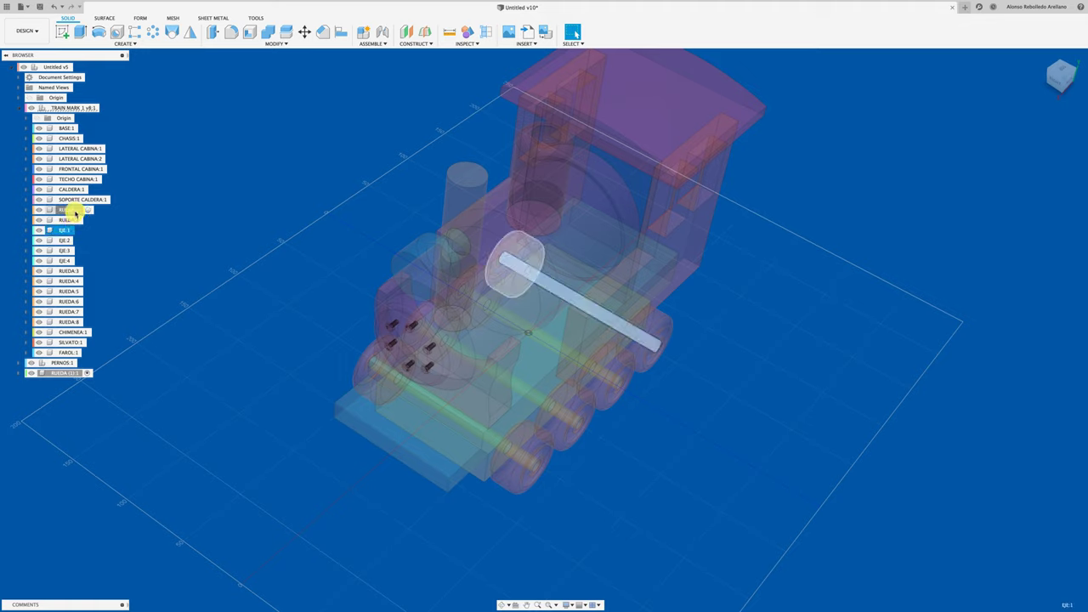
left_click(74, 211)
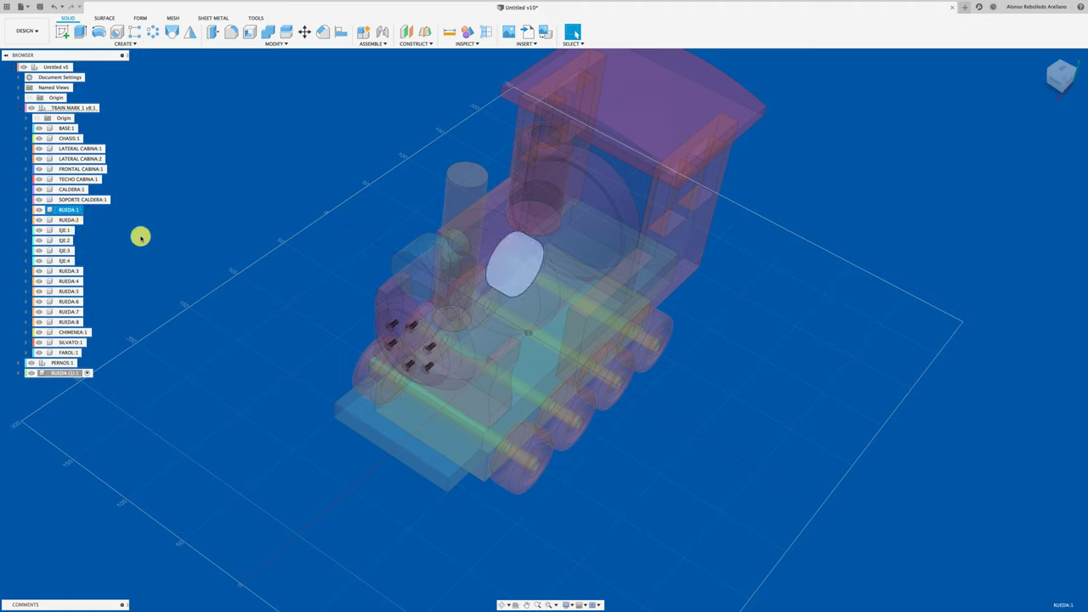
left_click(72, 322, "shift")
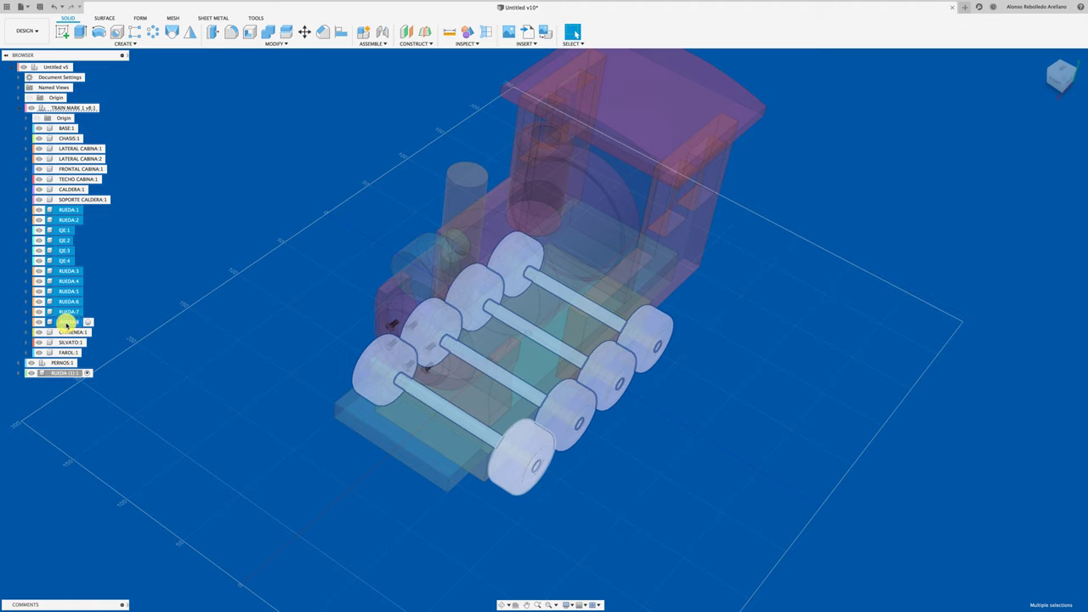
left_click_drag(66, 324, 69, 374)
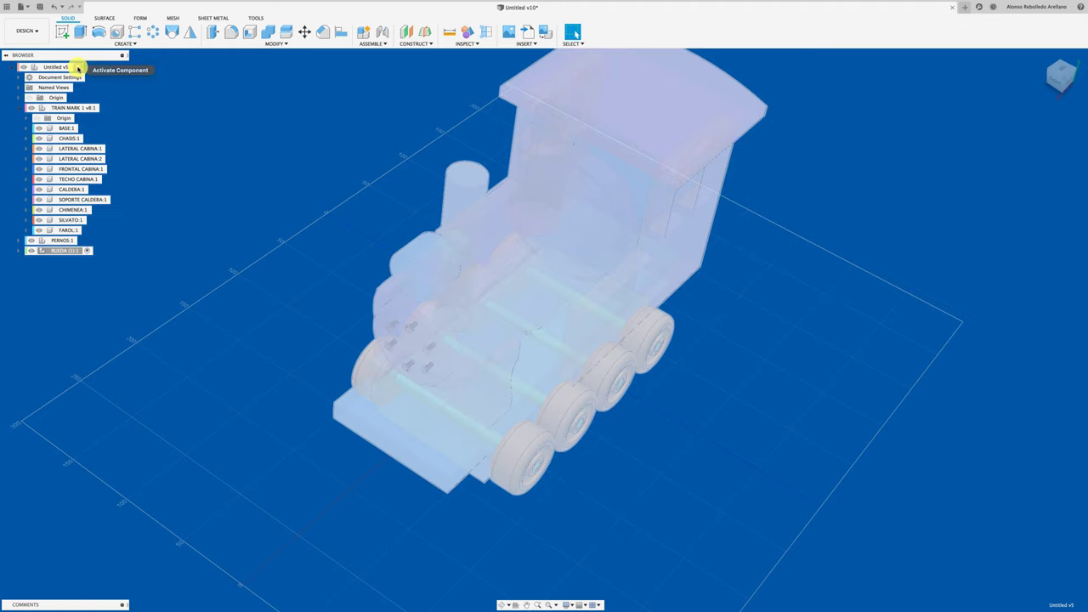
Create a new component named CABINA under the root.
right_click(56, 69)
left_click(85, 222)
type("CABINA")
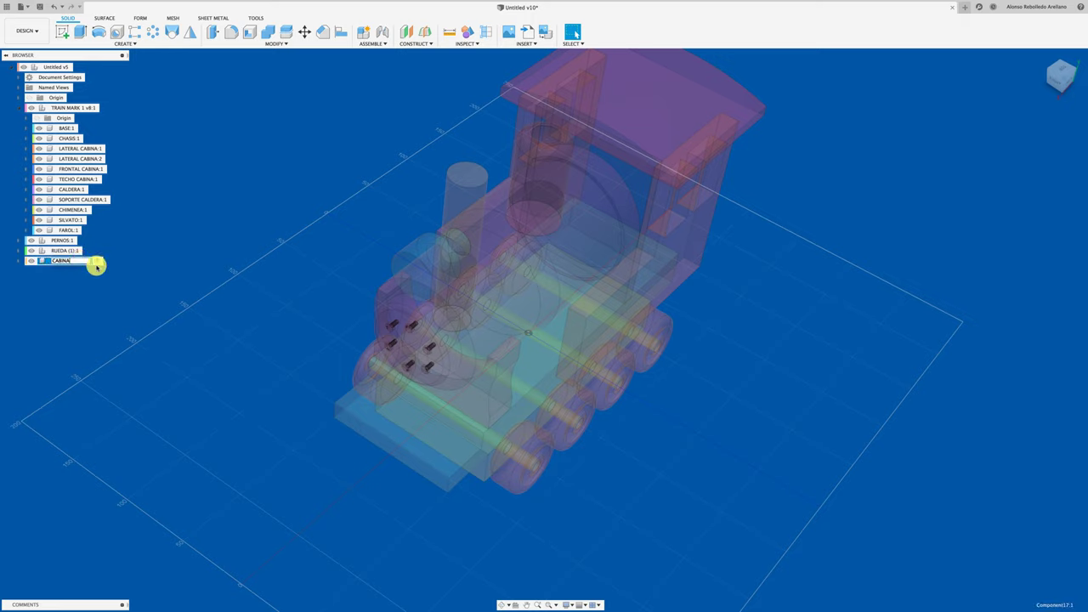
key("Return")
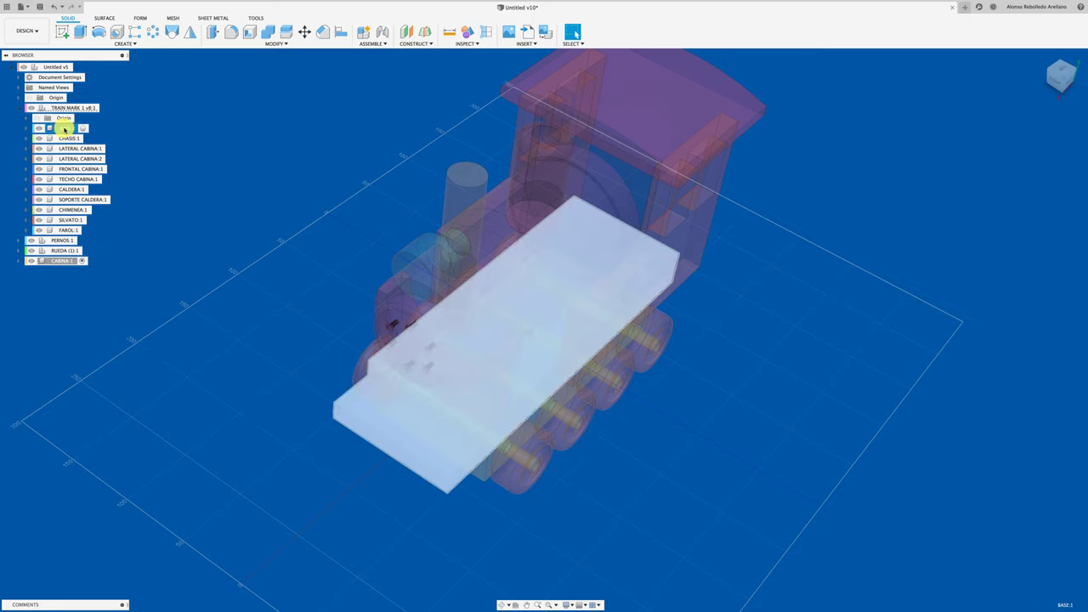
Move the four cab parts (two sides, front, roof) into CABINA and reactivate the root.
left_click(72, 149)
left_click(86, 159, "shift")
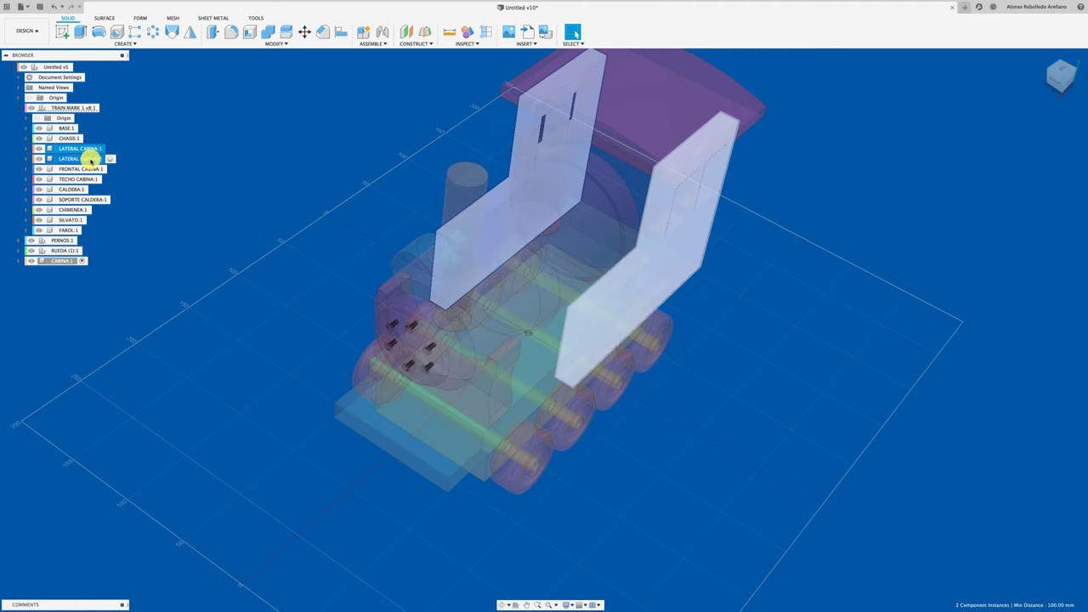
left_click(88, 169, "shift")
left_click(90, 179, "shift")
left_click(82, 188, "shift")
left_click(83, 188, "shift")
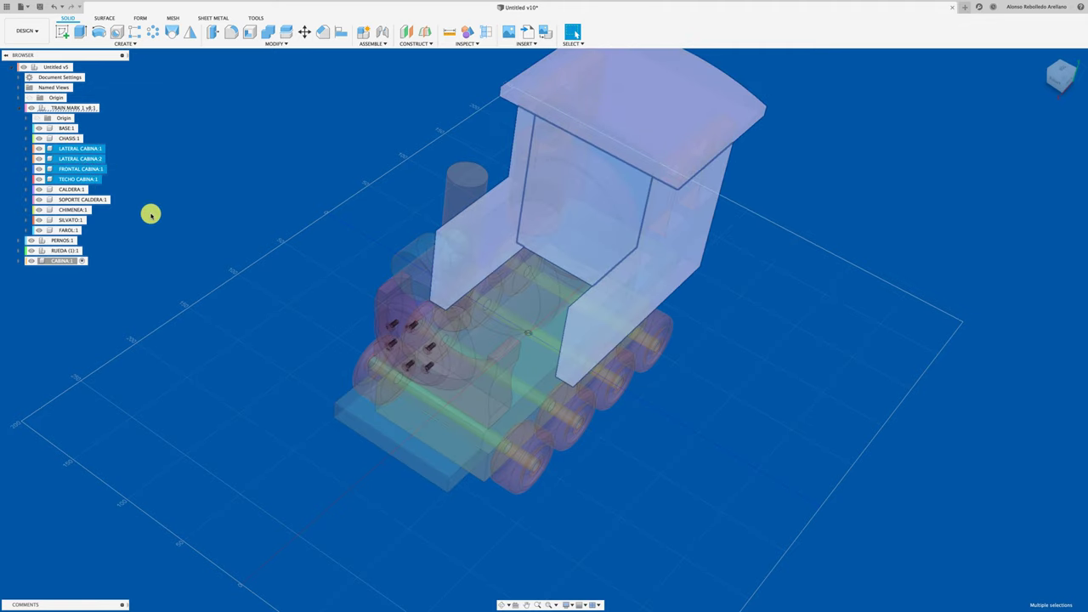
left_click_drag(91, 177, 66, 261)
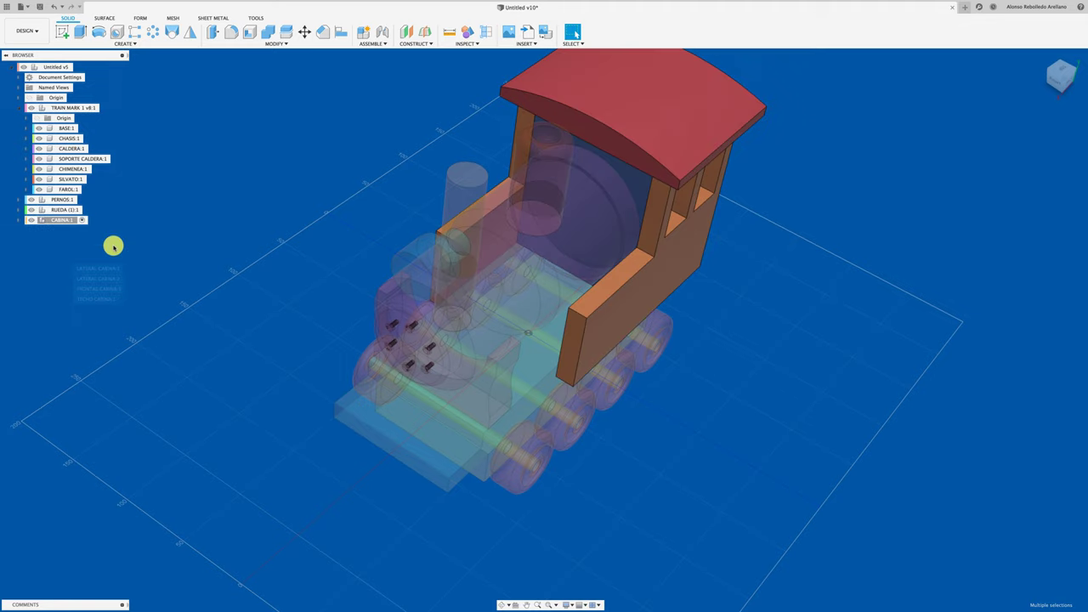
left_click(69, 67)
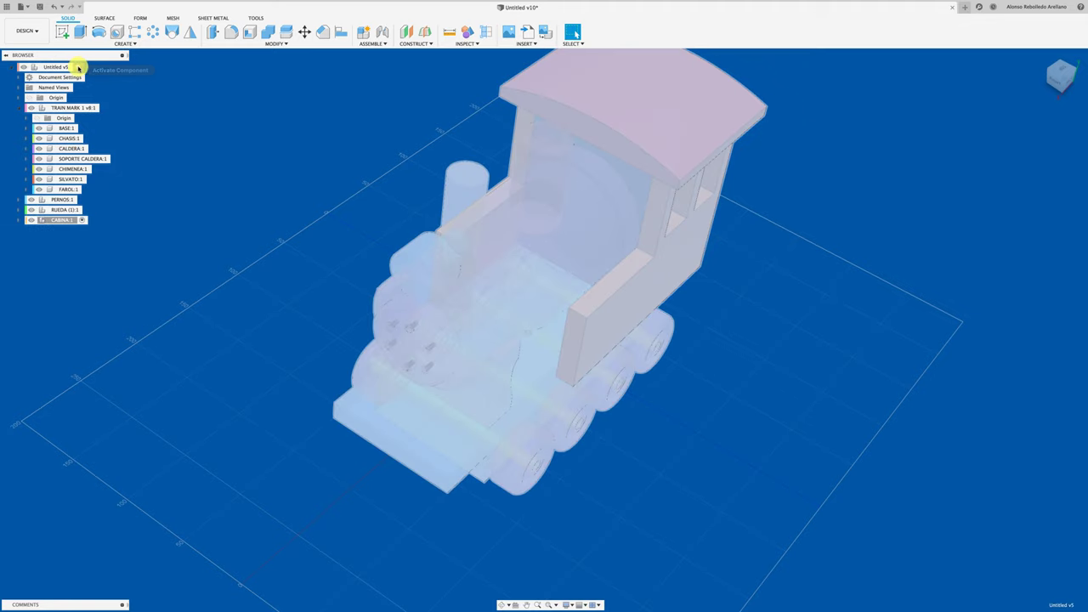
Create a new component named CALDERA (1) under the root.
right_click(75, 68)
left_click(85, 75)
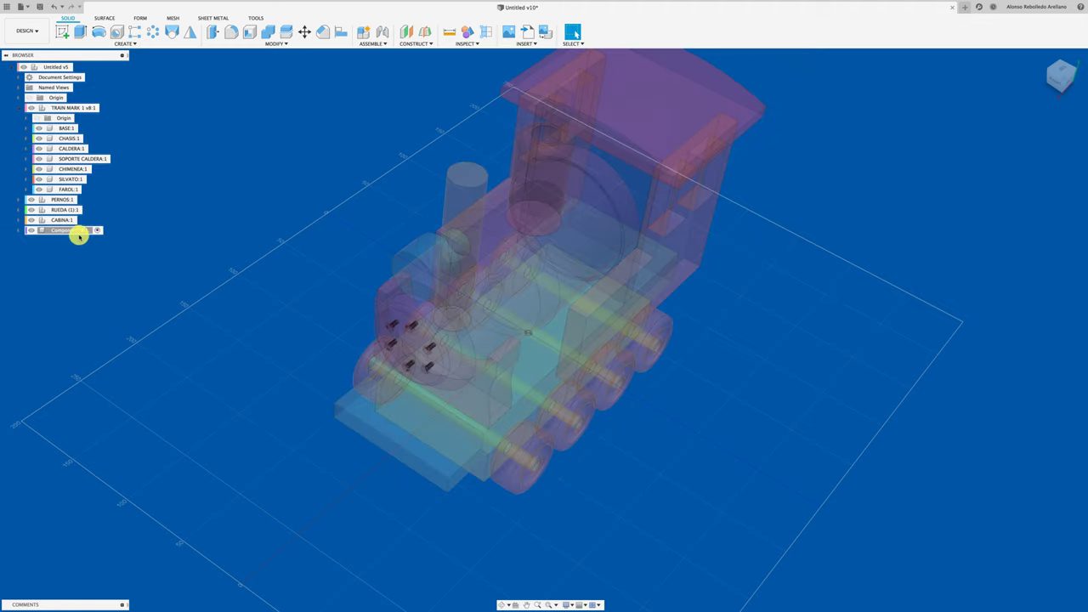
left_click(87, 231)
key("Return")
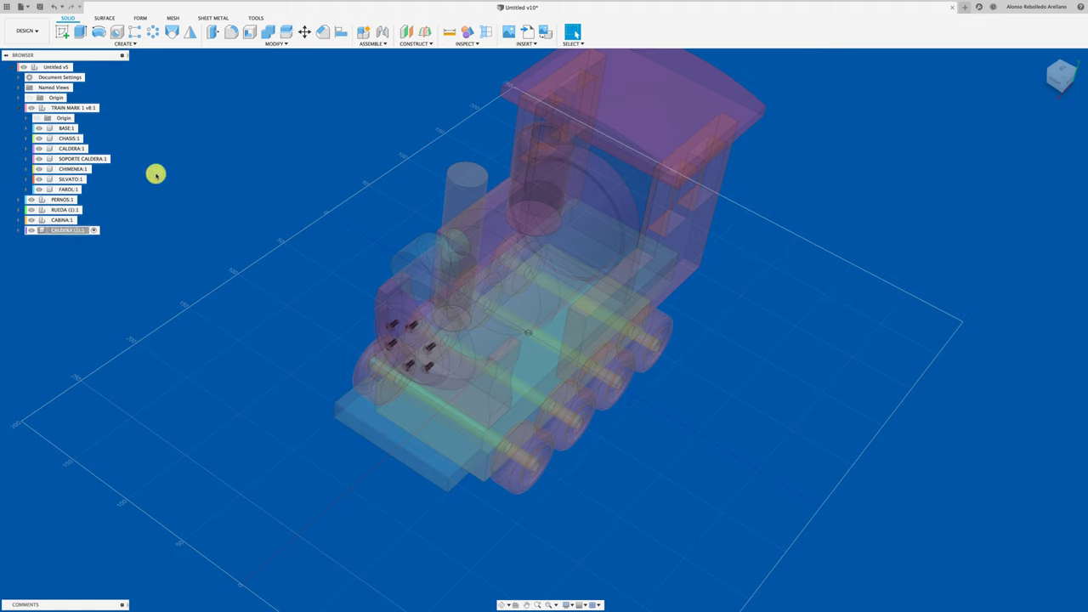
Move FAROL, SILVATO, CHIMENEA, SOPORTE CALDERA and CALDERA:1 into CALDERA (1).
left_click(75, 189)
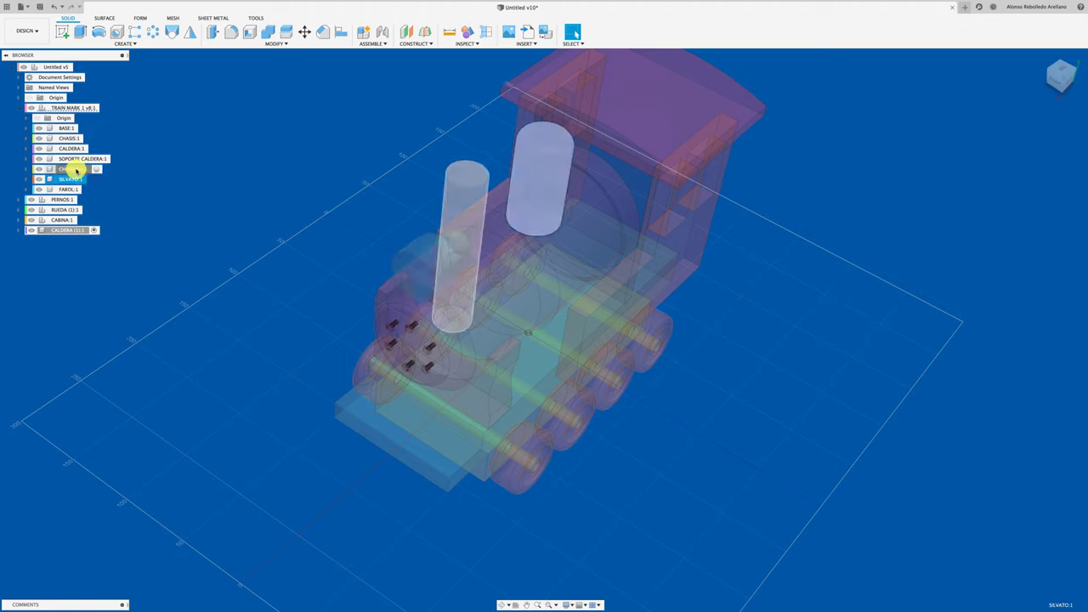
left_click(75, 180, "ctrl")
left_click(78, 168, "ctrl")
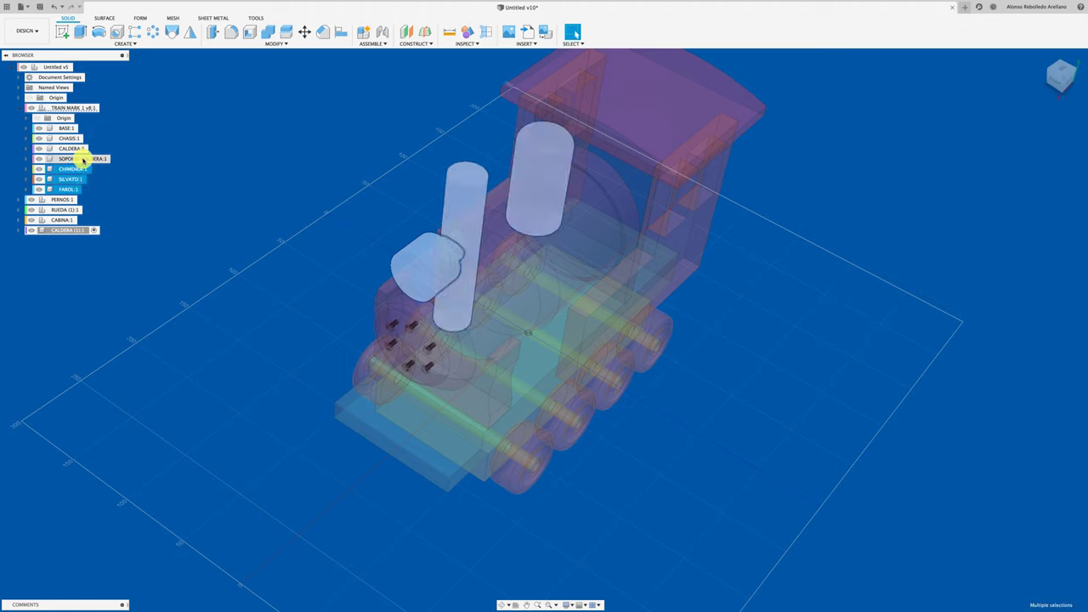
left_click(80, 159, "ctrl")
left_click(78, 149, "ctrl")
left_click_drag(90, 151, 94, 235)
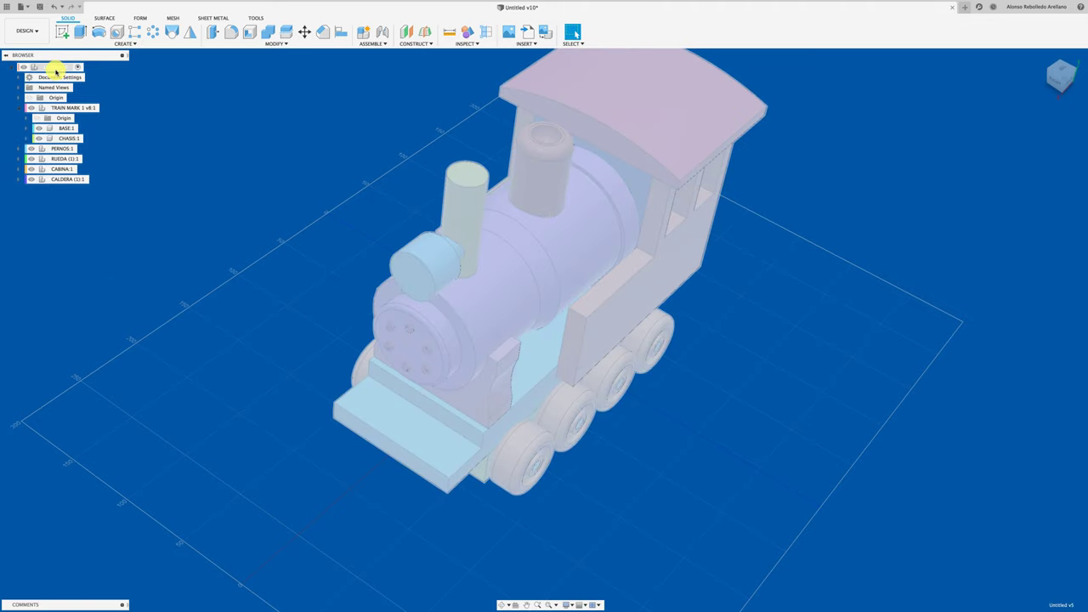
Create a new component named CHASIS (1) under the root.
right_click(60, 69)
left_click(80, 78)
type("CHASIS")
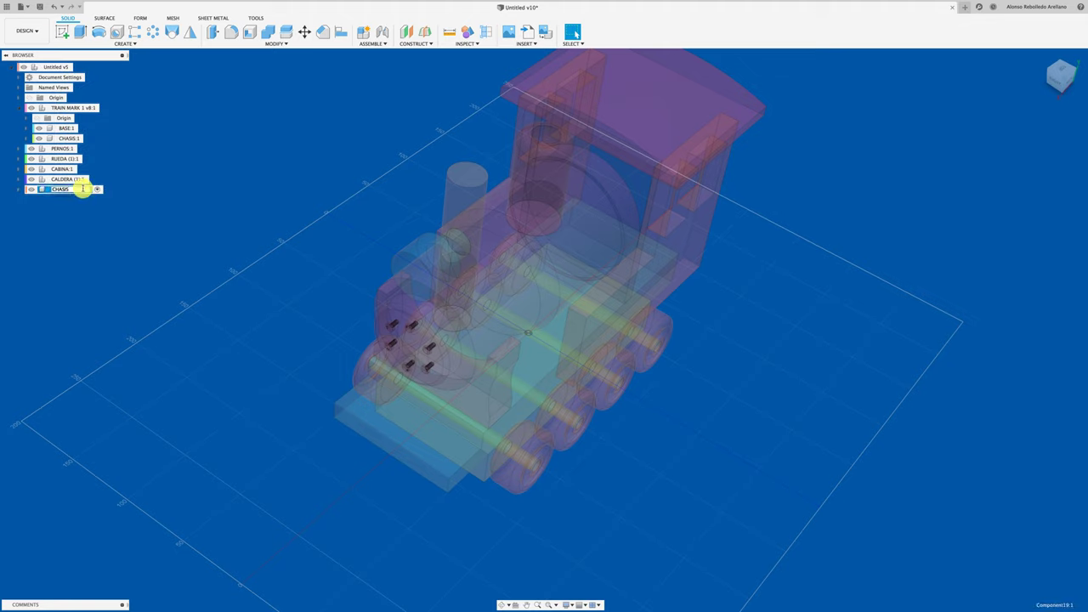
key("Return")
Move BASE:1 and CHASIS:1 into the CHASIS (1) component.
left_click(68, 138)
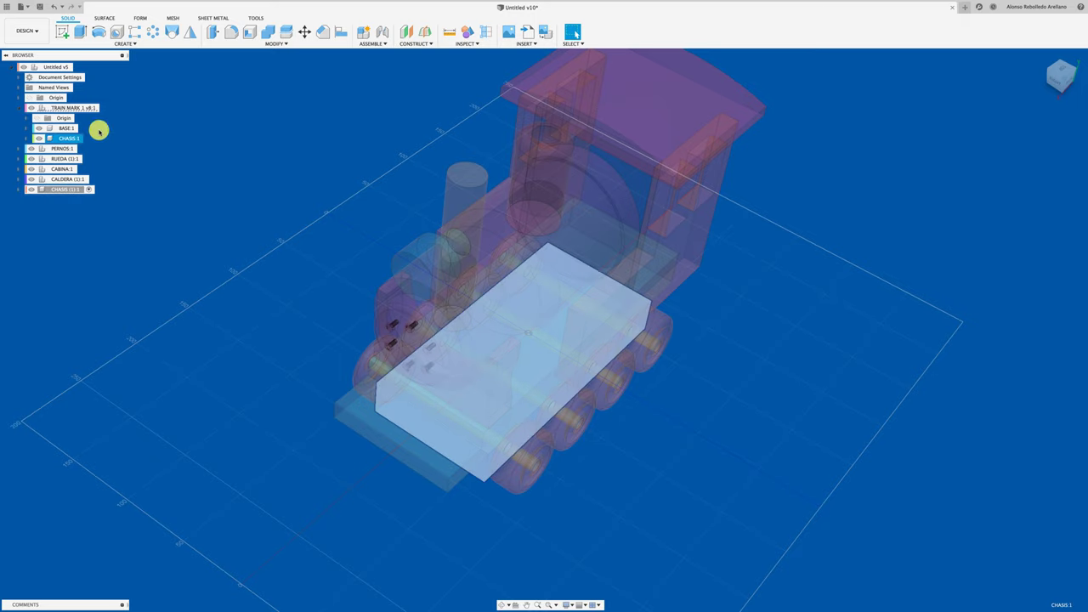
left_click(66, 128, "shift")
mouse_move(67, 128)
left_mouse_down()
mouse_move(134, 137)
mouse_move(80, 189)
left_mouse_up()
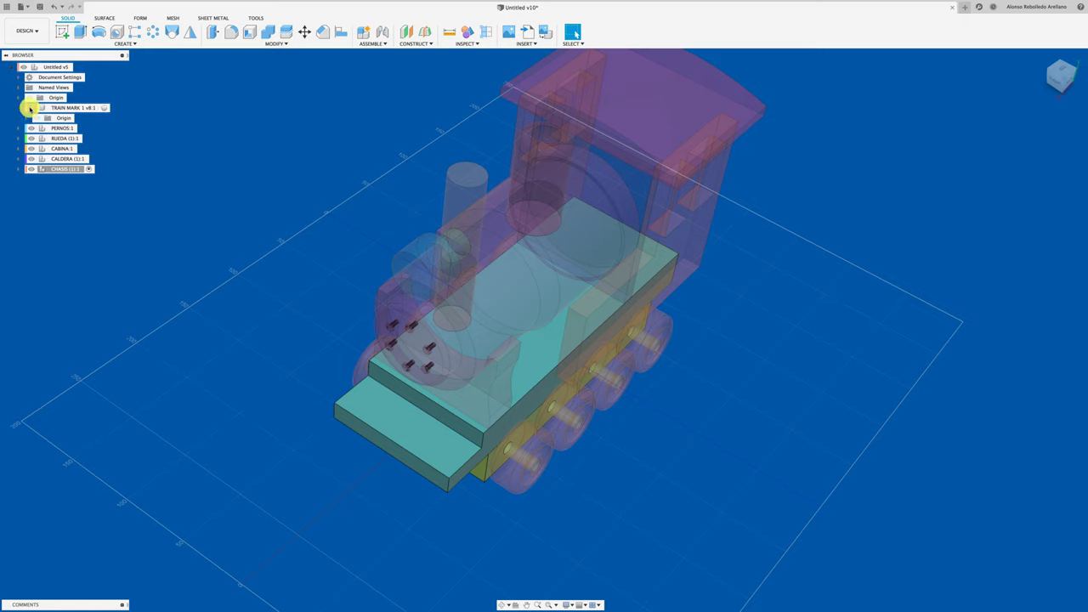
Delete the empty TRAIN MARK component and save a new version of the design.
right_click(74, 108)
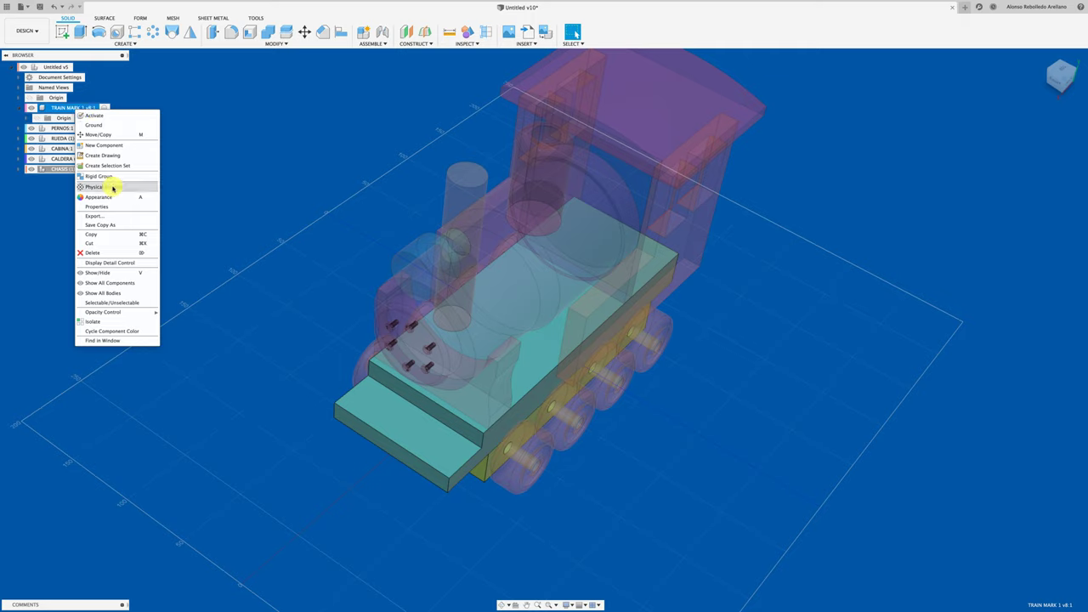
left_click(103, 254)
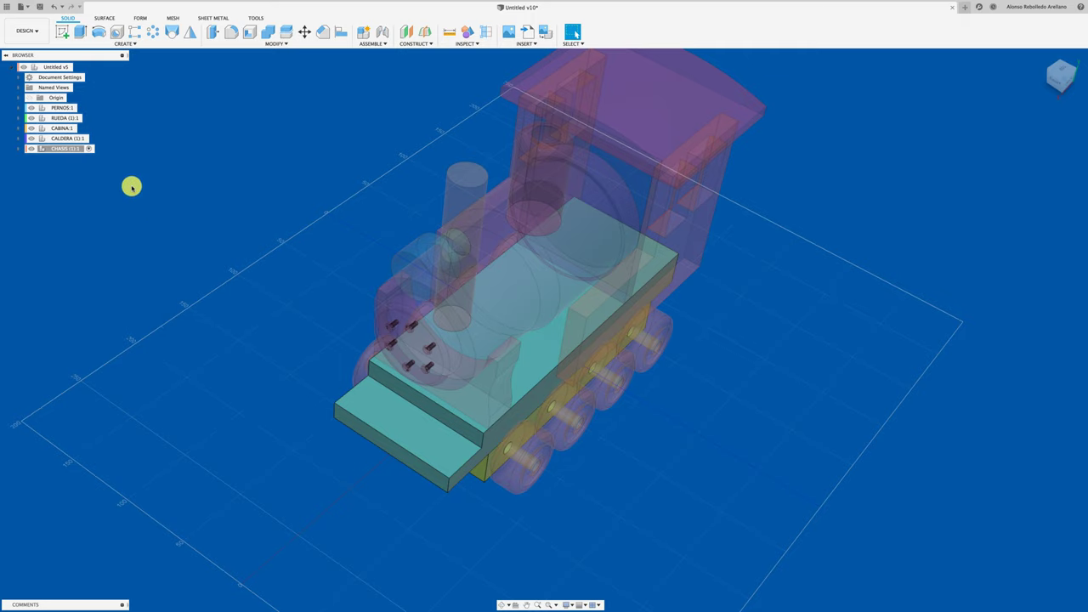
left_click(54, 109)
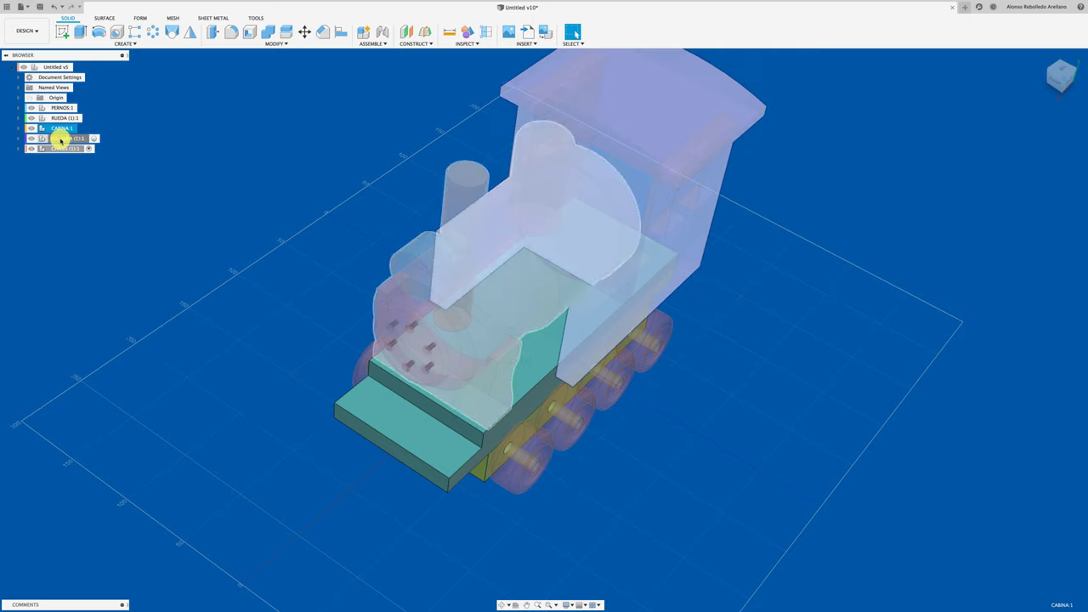
left_click(61, 149)
left_click(124, 192)
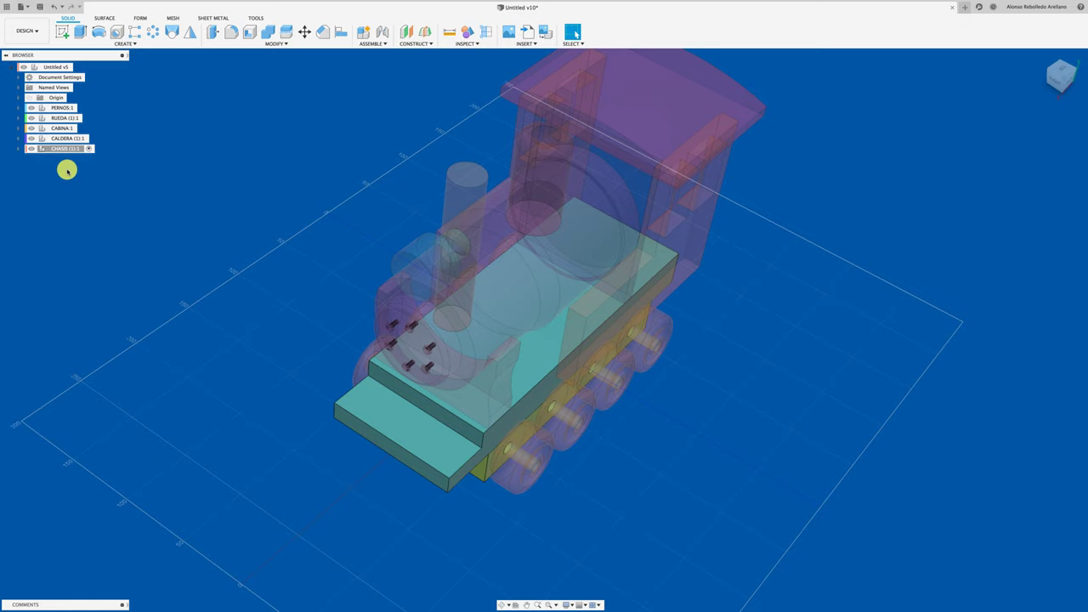
left_click(39, 7)
left_click(552, 303)
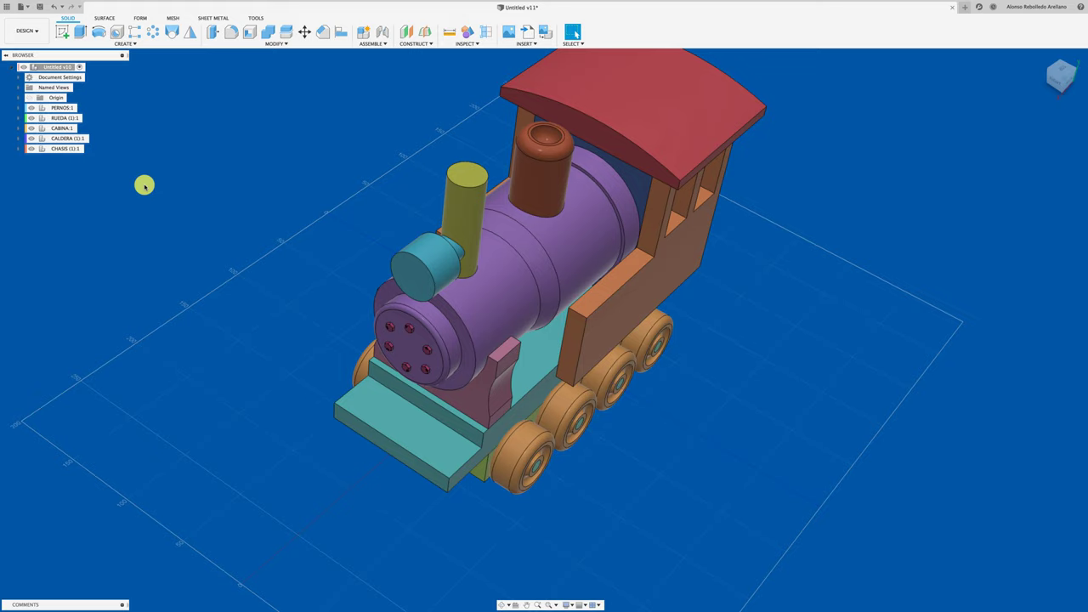
Create a new drawing from the design on an ISO A3 sheet.
left_click(37, 32)
mouse_move(23, 126)
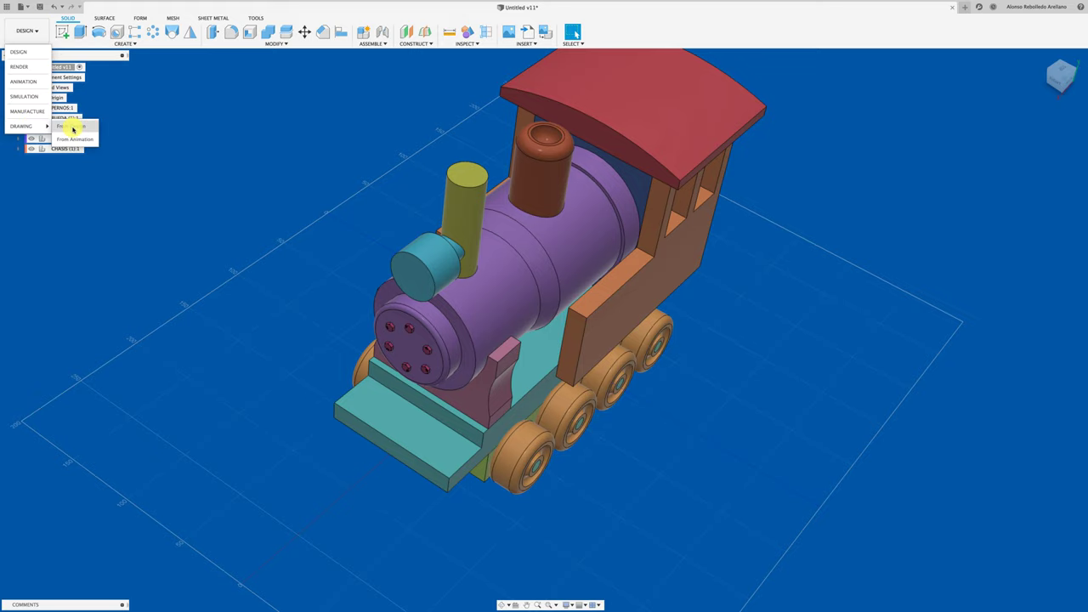
left_click(73, 129)
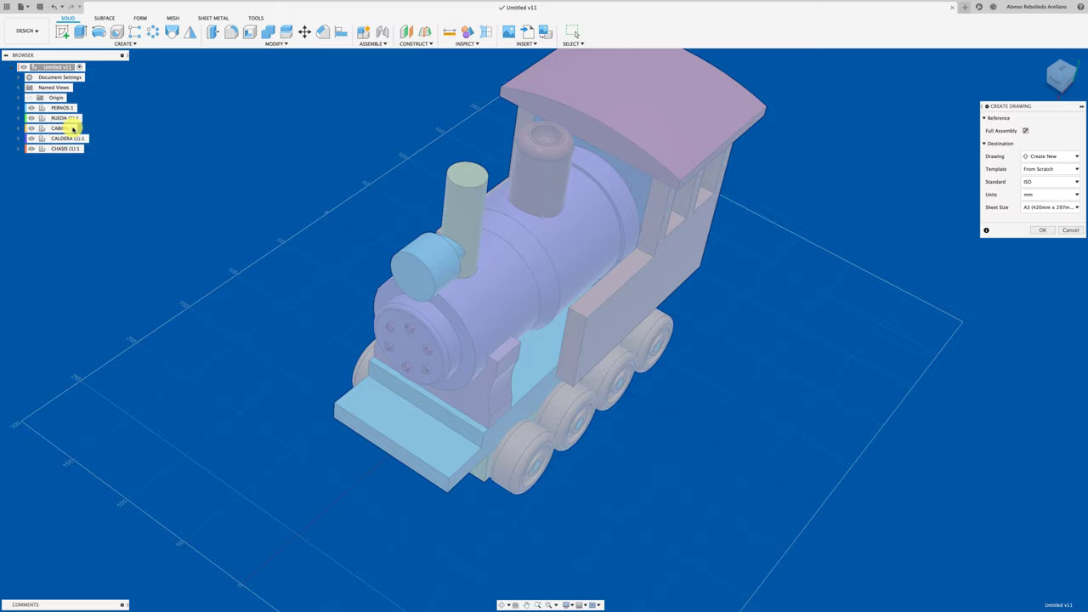
left_click(1037, 230)
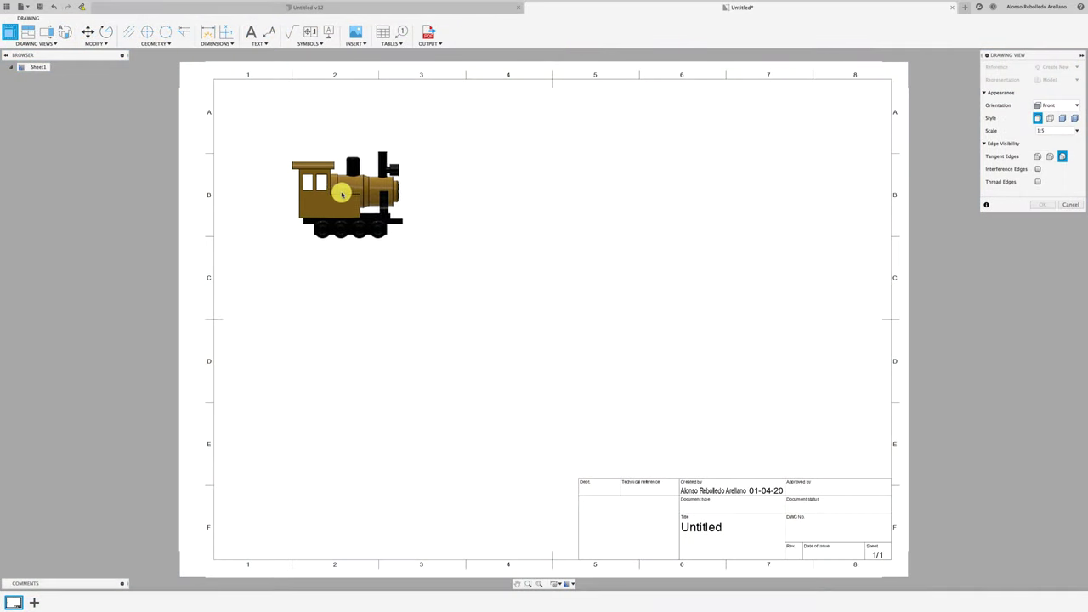
Place the locomotive front view at the upper left, cancel the extra base view, and return to Untitled v12.
left_click(350, 193)
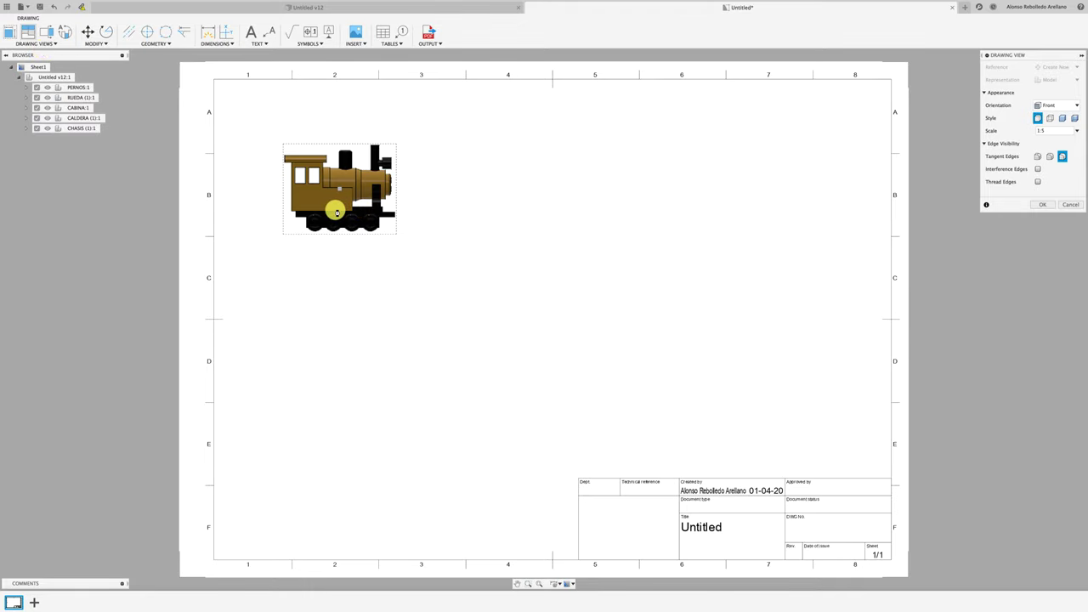
left_click(1043, 204)
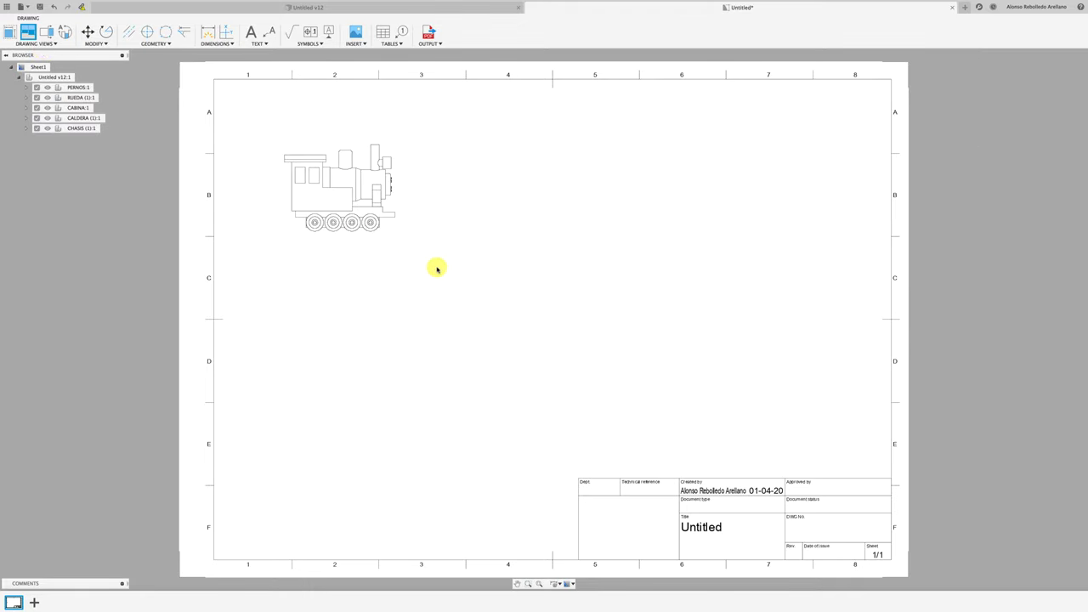
left_click(9, 31)
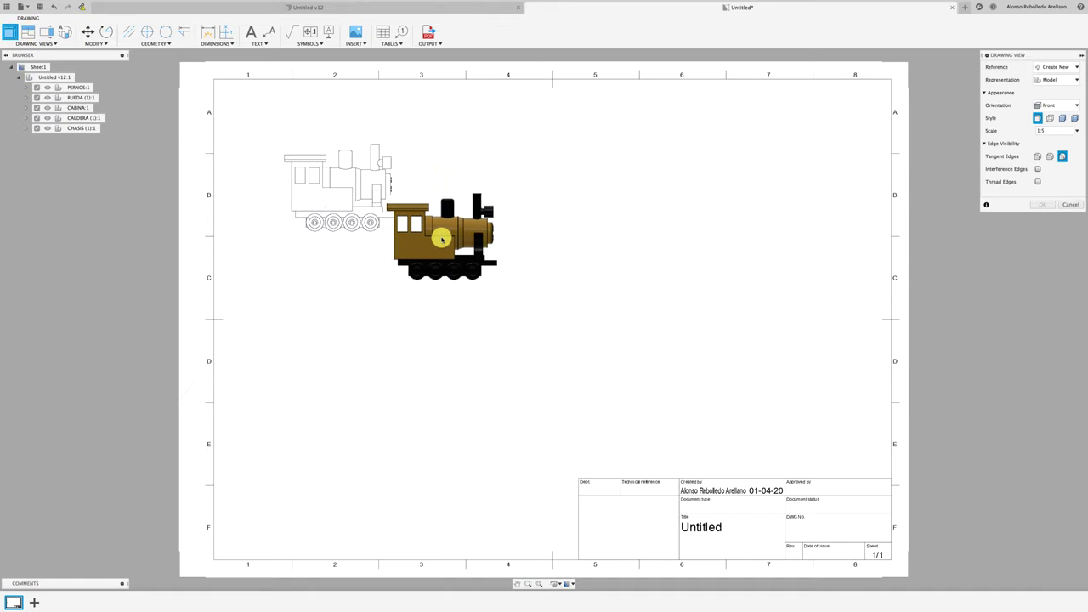
right_click(441, 239)
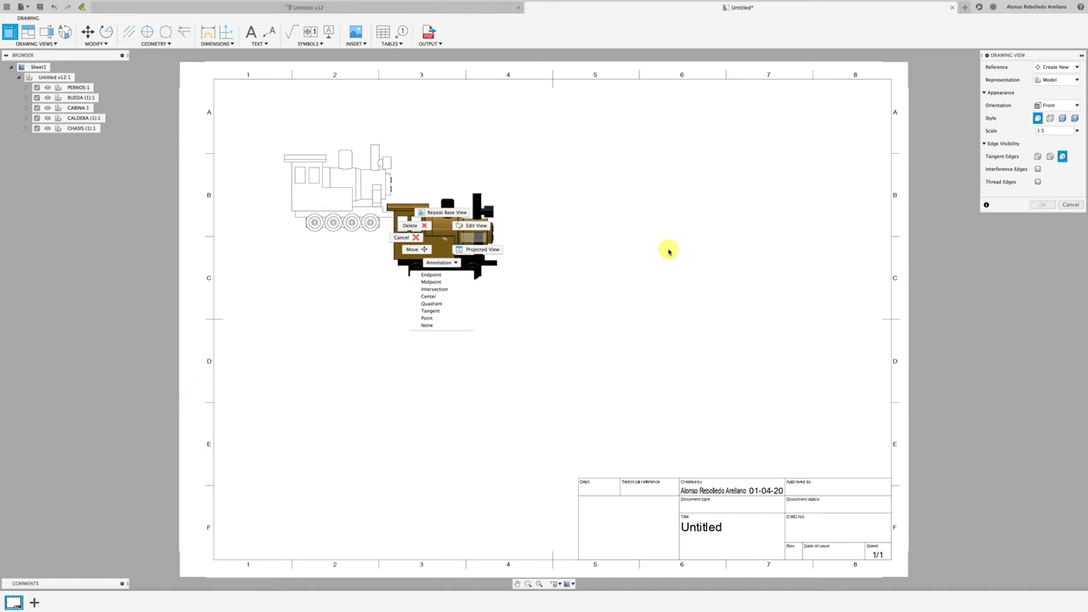
left_click(1070, 206)
left_click(368, 234)
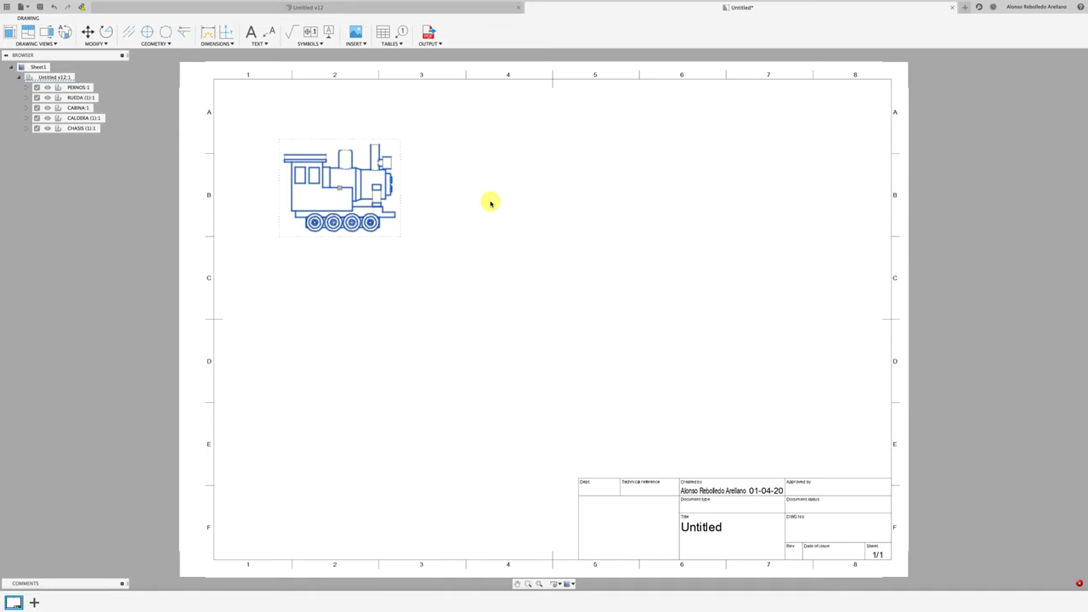
left_click(349, 7)
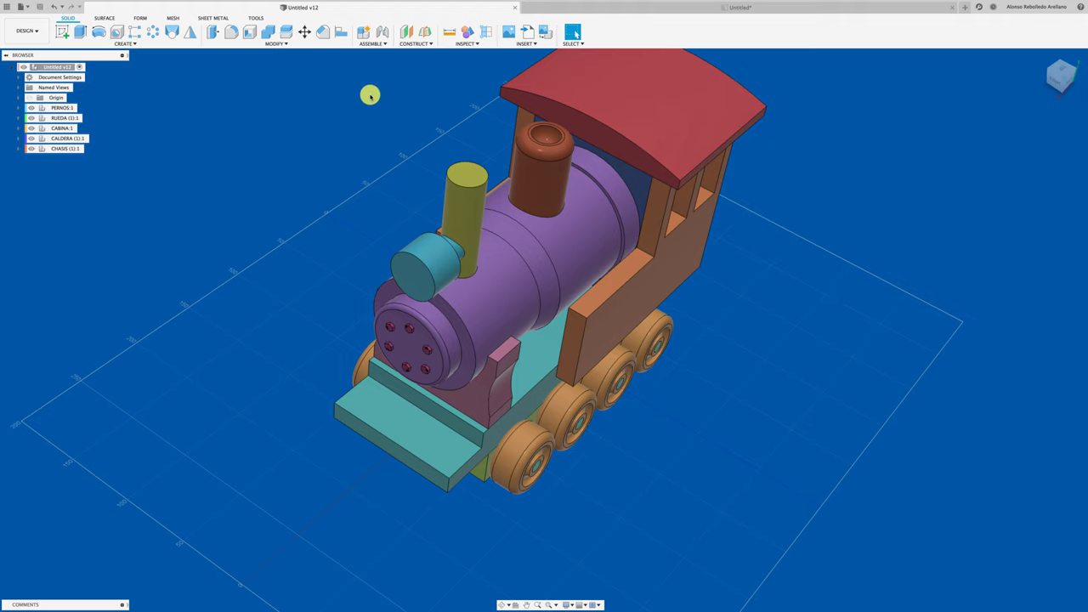
Insert a five-row parts list (PERNOS to CHASIS (1)) top-right, ballooning the front view 1–5.
left_click(563, 10)
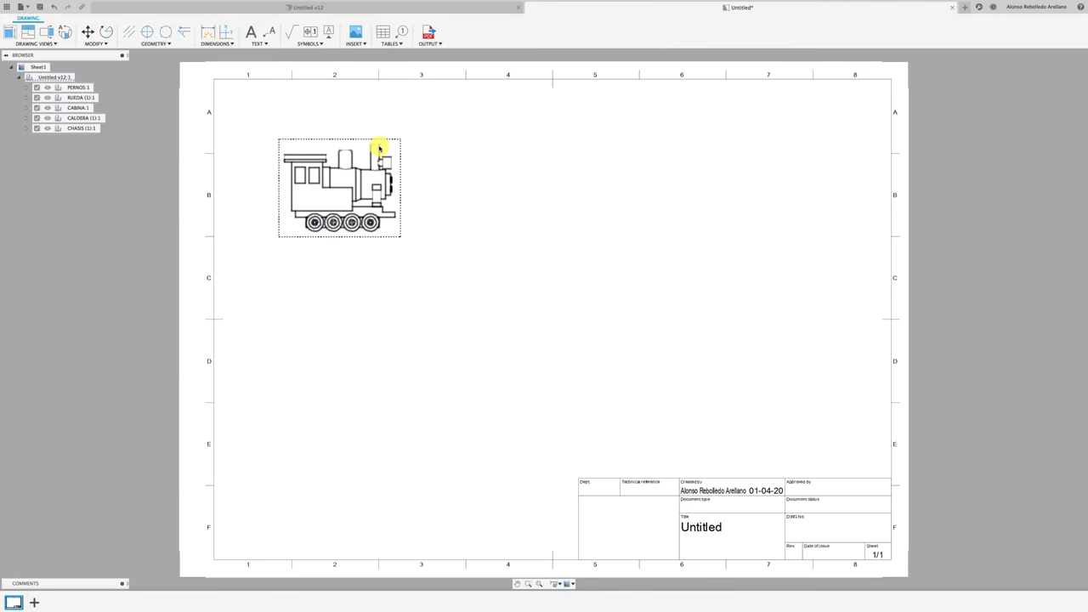
left_click(383, 31)
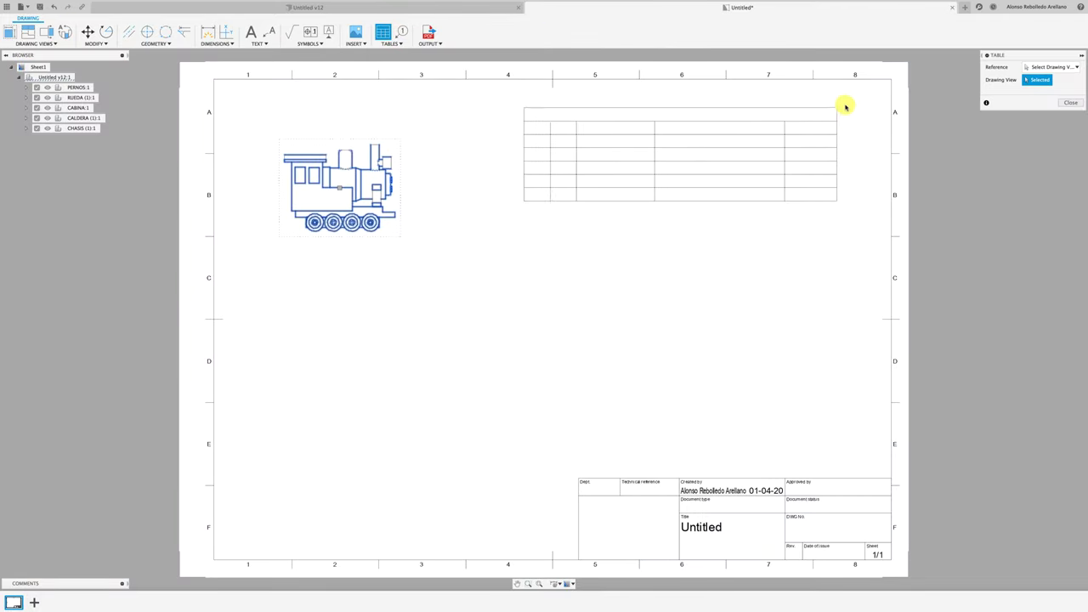
left_click(890, 80)
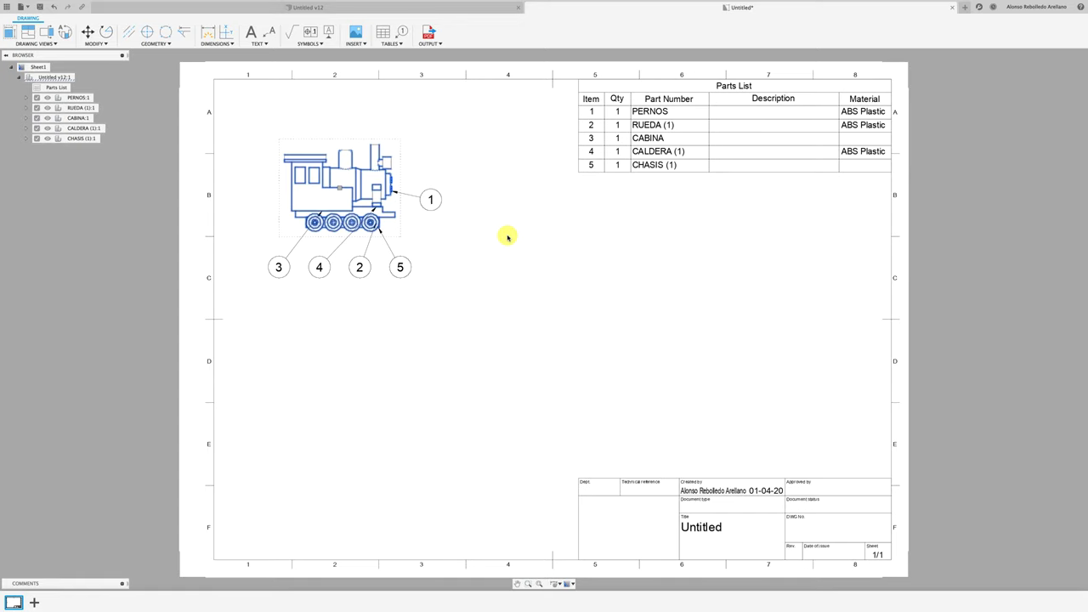
left_click(508, 237)
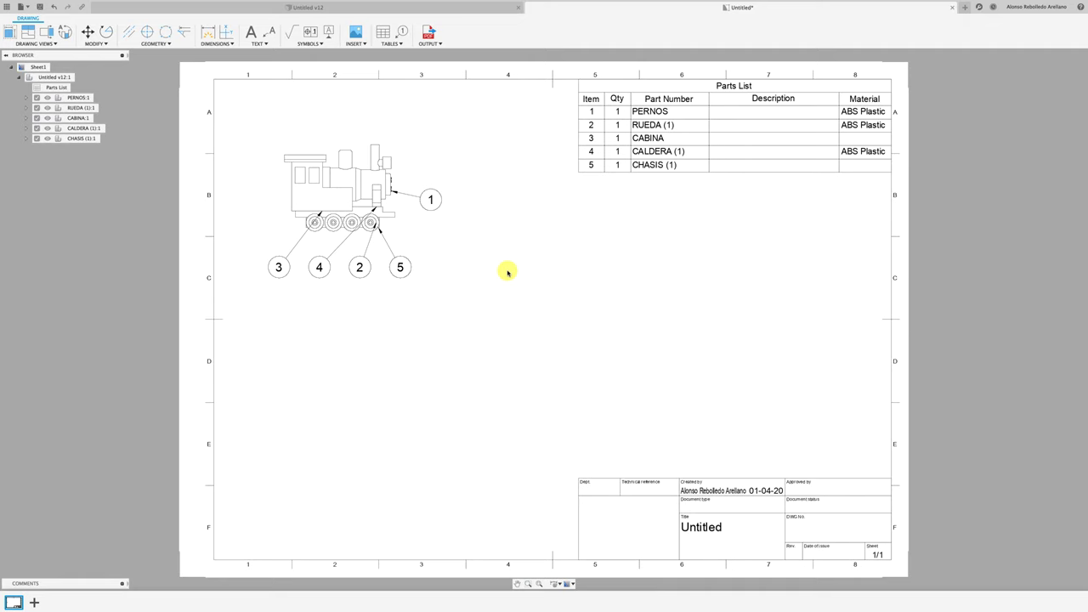
Move BASE:1 and CHASIS:1 out of CHASIS (1) to the top level.
left_click(427, 10)
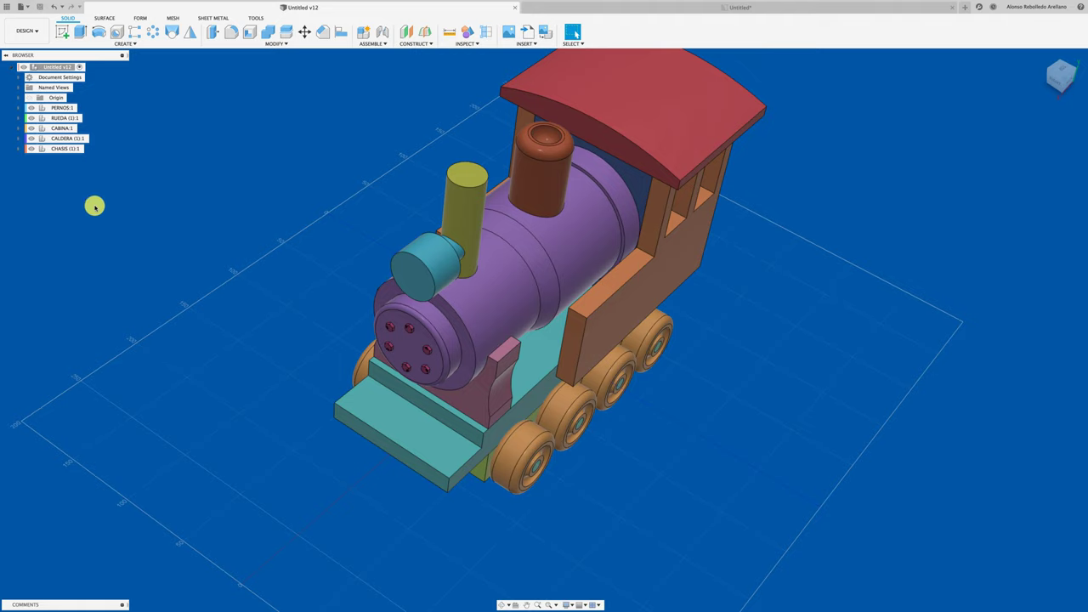
left_click(18, 148)
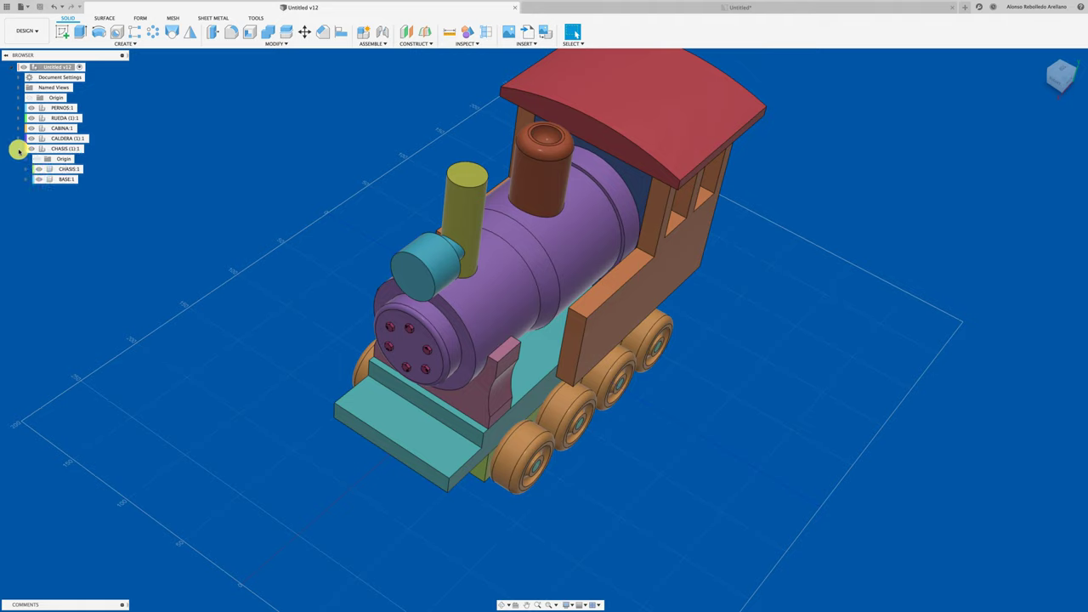
left_click(68, 180)
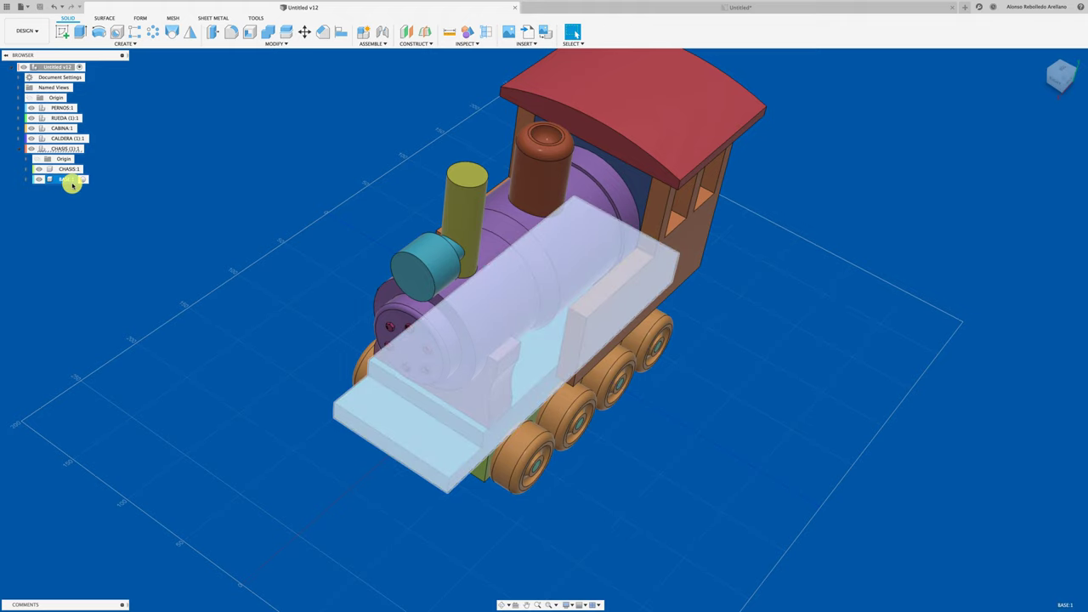
left_click(68, 168, "shift")
mouse_move(61, 168)
left_mouse_down()
mouse_move(175, 115)
mouse_move(58, 66)
left_mouse_up()
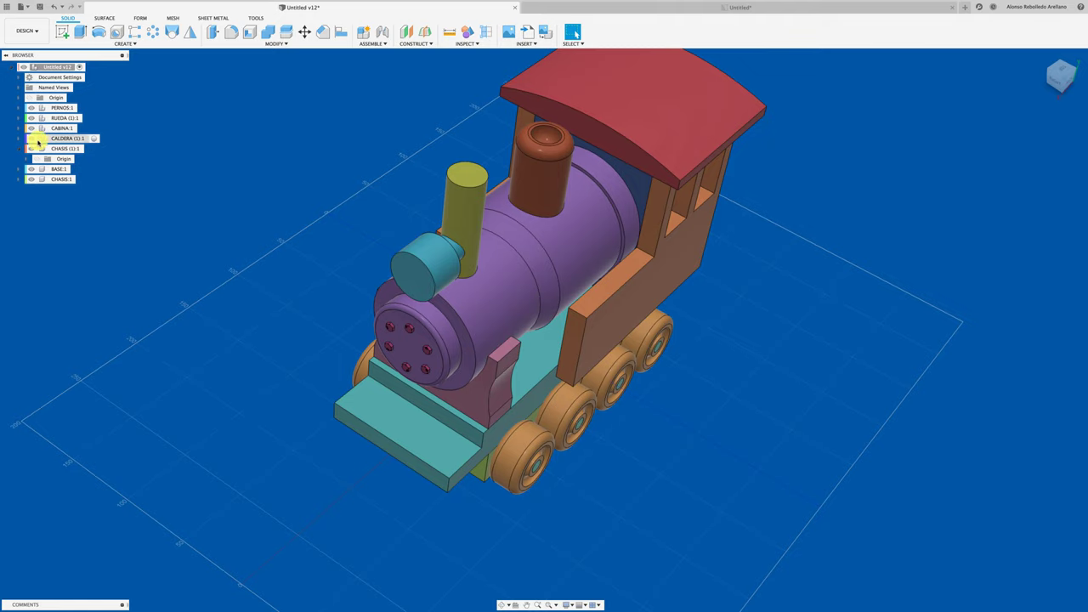
Move the boiler parts, FAROL through CALDERA:1, out of CALDERA to the top level.
left_click(20, 142)
left_click(18, 139)
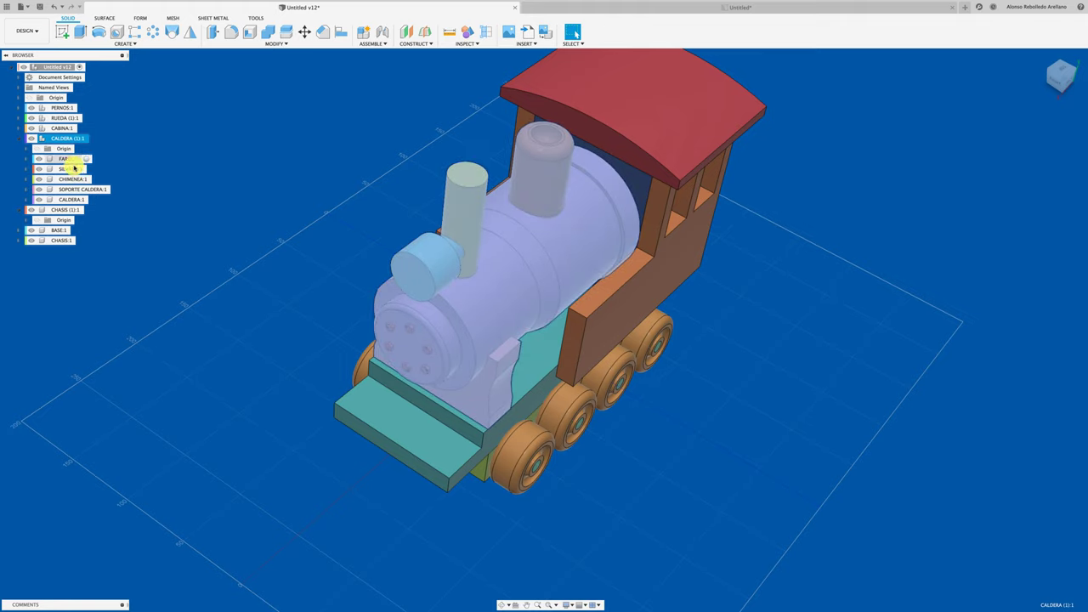
left_click(68, 159)
left_click(84, 198, "shift")
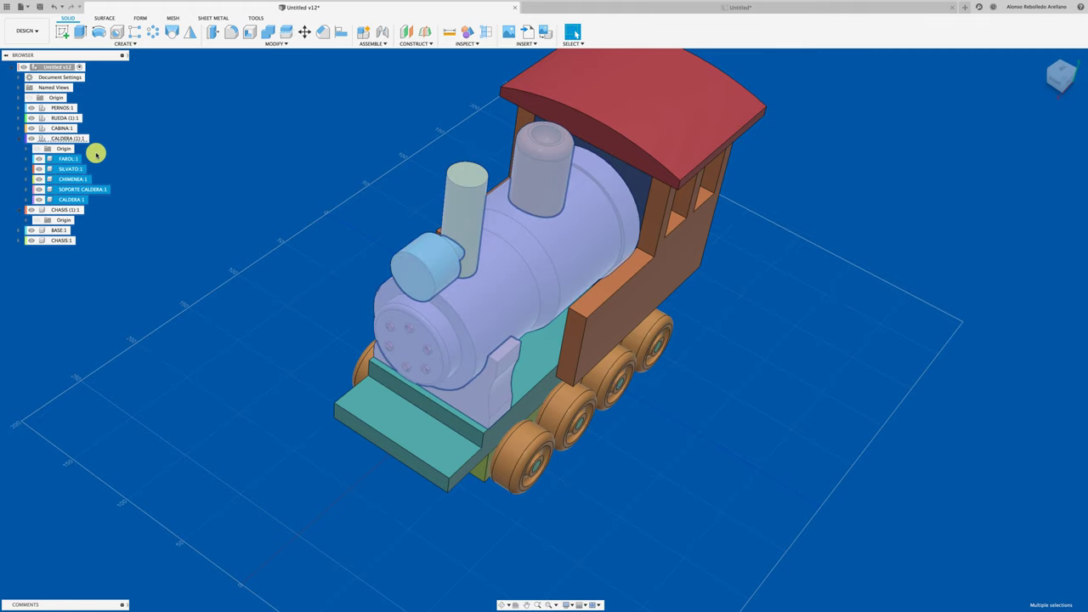
left_click_drag(68, 159, 68, 68)
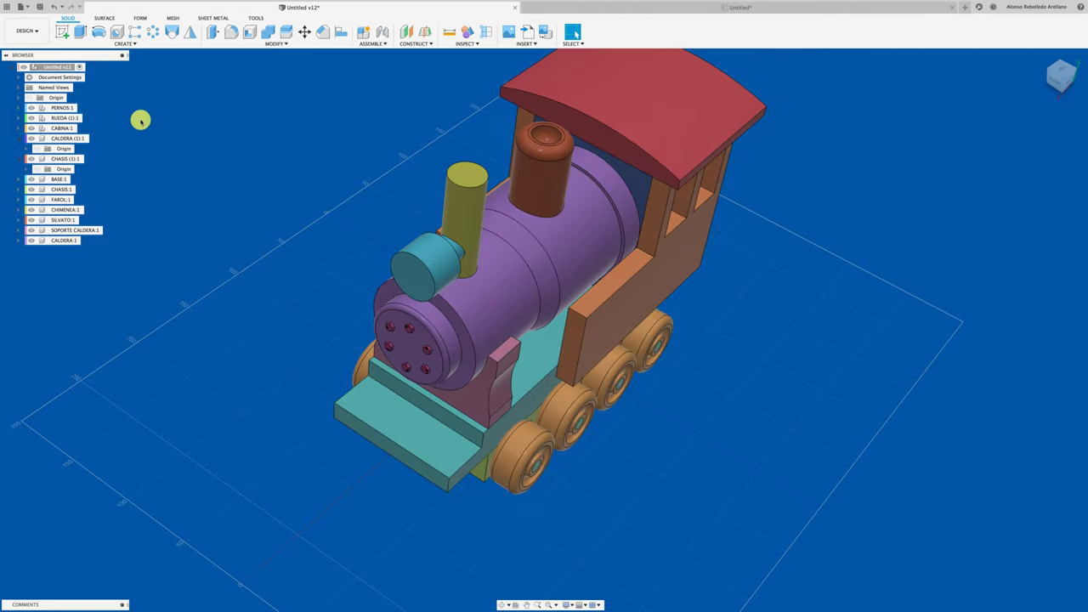
Move the cab panels out of CABINA to the top level.
left_click(19, 129)
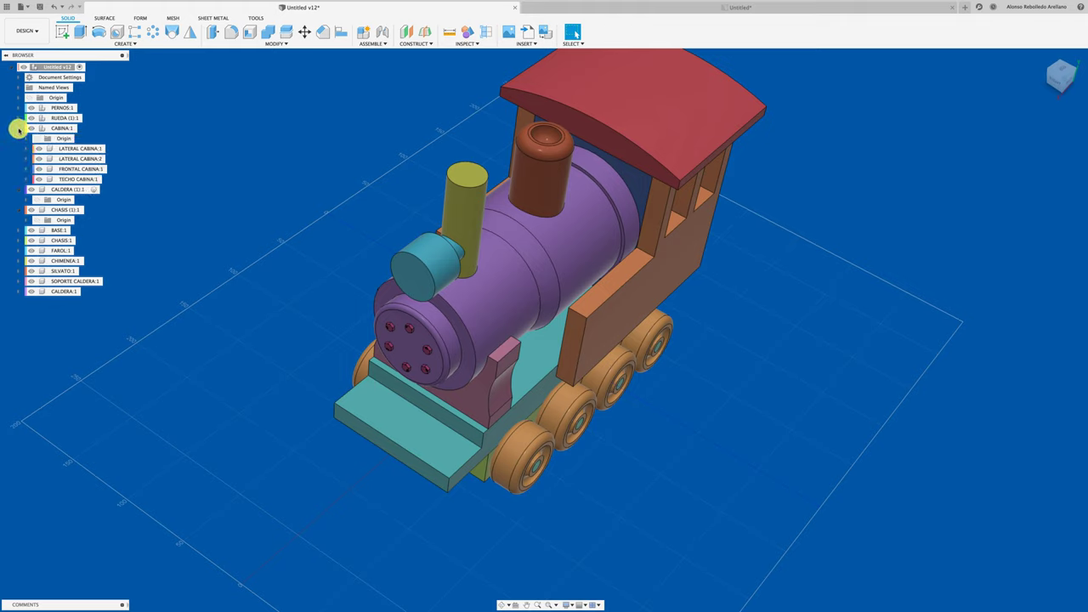
left_click(74, 148)
left_click(85, 180, "shift")
left_click_drag(85, 179, 66, 67)
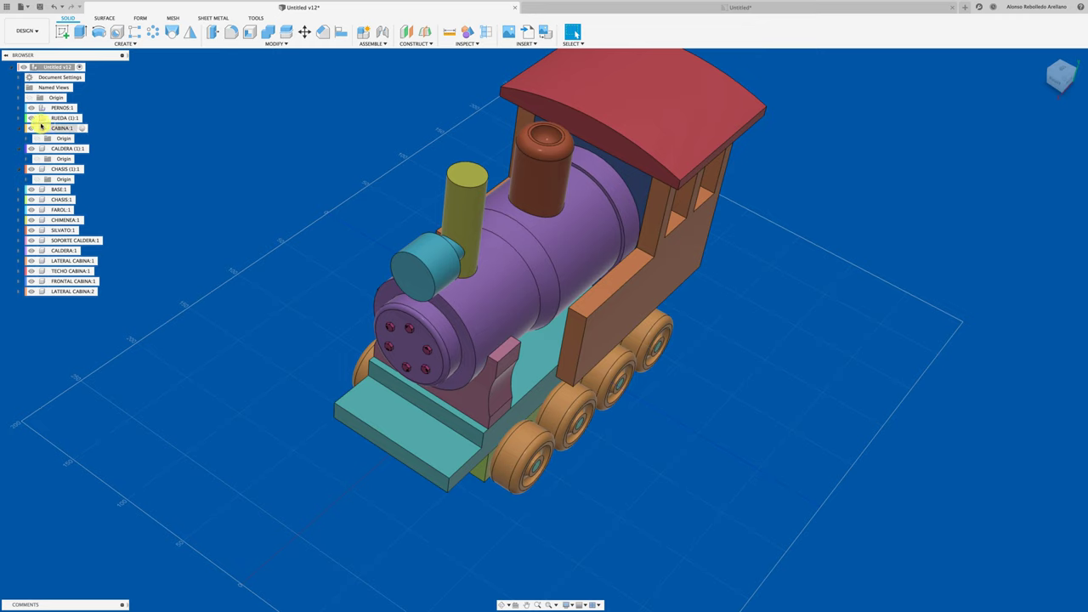
Move the wheels and axles out of RUEDA (1) to the top level.
left_click(18, 119)
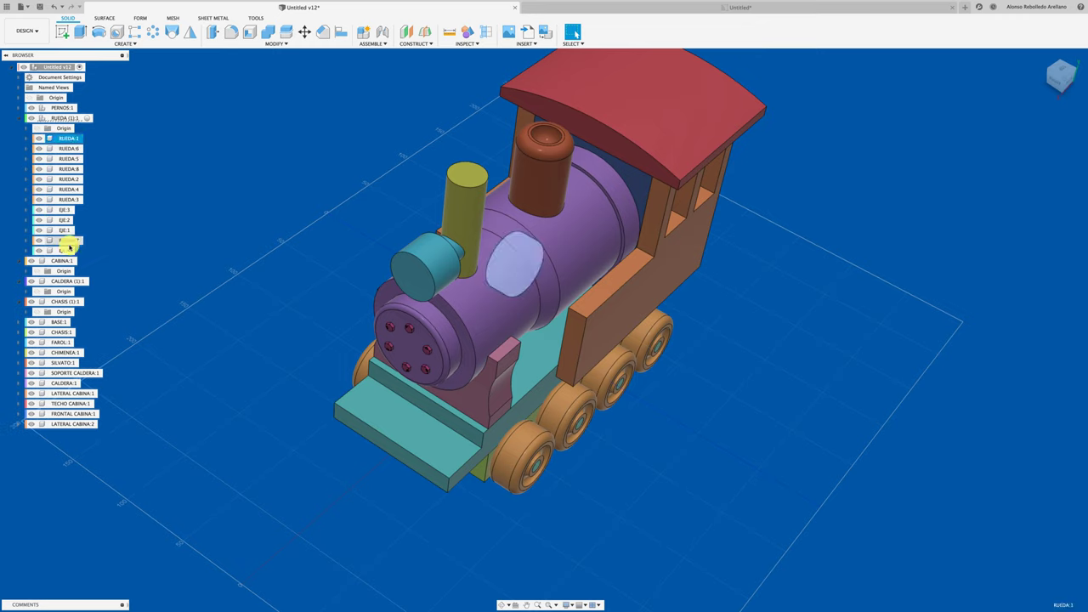
left_click(64, 250, "shift")
mouse_move(64, 138)
left_mouse_down()
mouse_move(77, 145)
mouse_move(73, 68)
left_mouse_up()
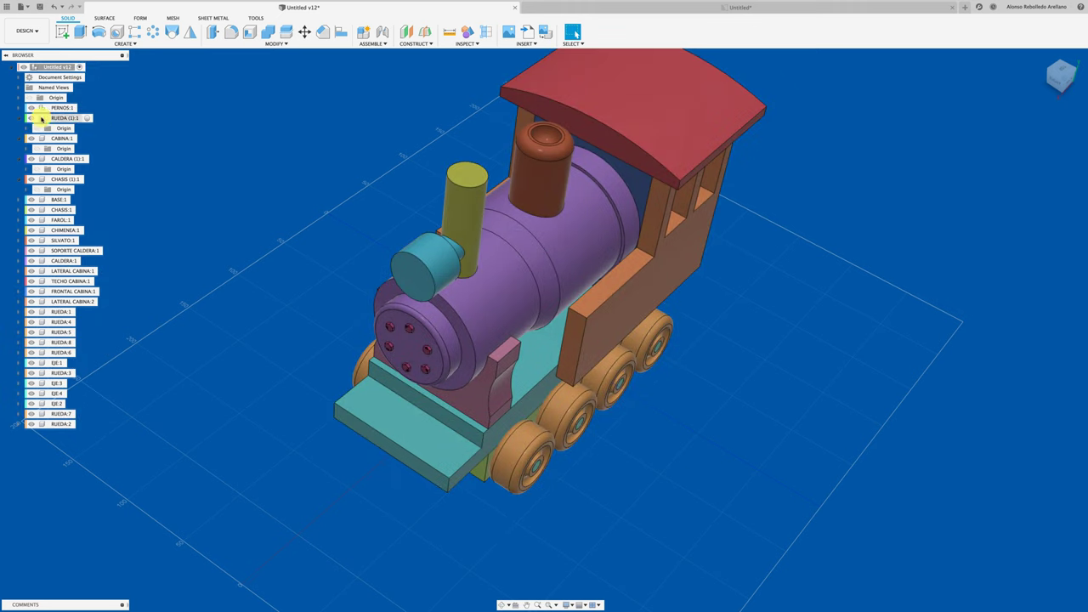
Move the six 91280A102 bolts out of PERNOS to the top level and save.
left_click(19, 109)
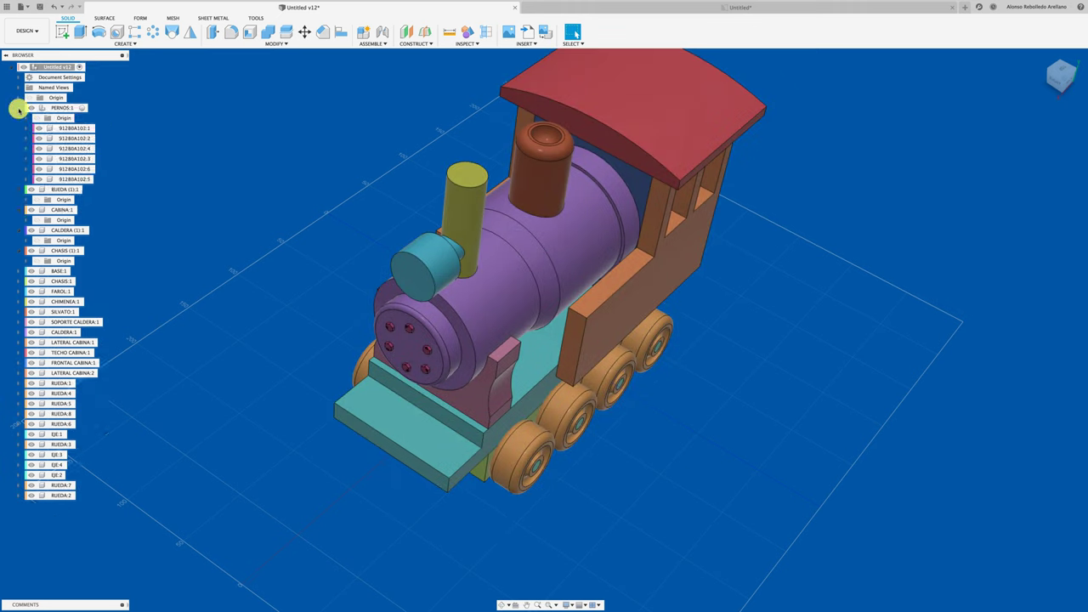
left_click(77, 129)
left_click(78, 181, "shift")
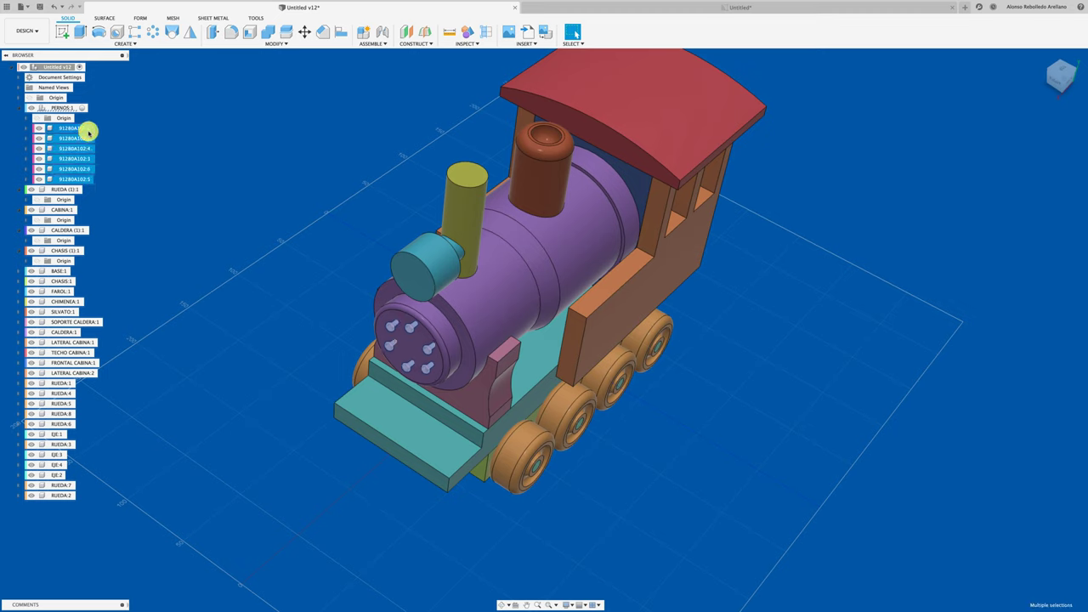
left_click_drag(89, 129, 73, 69)
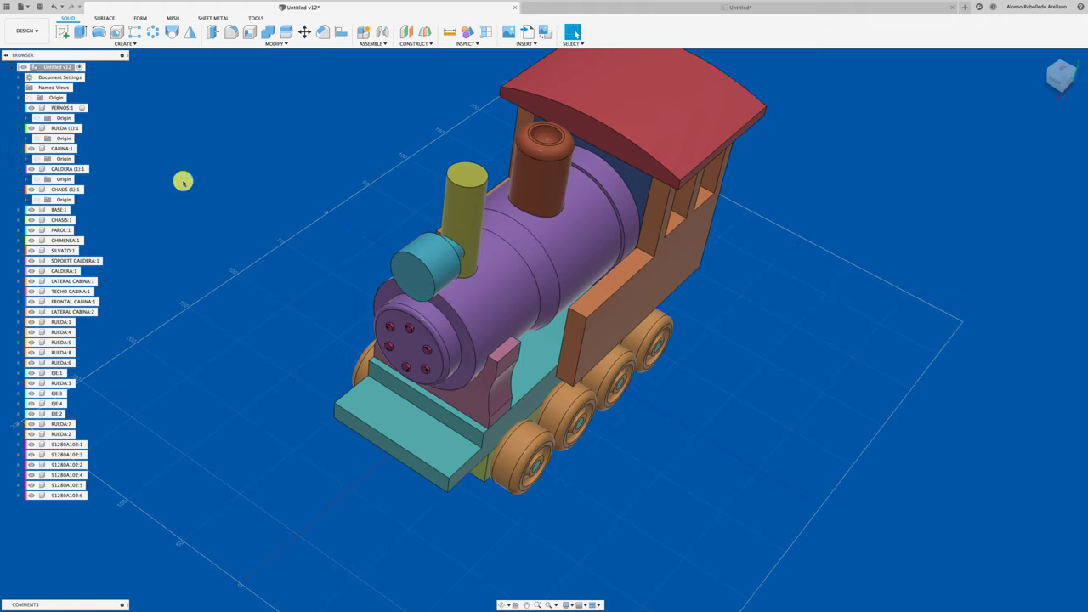
left_click(40, 6)
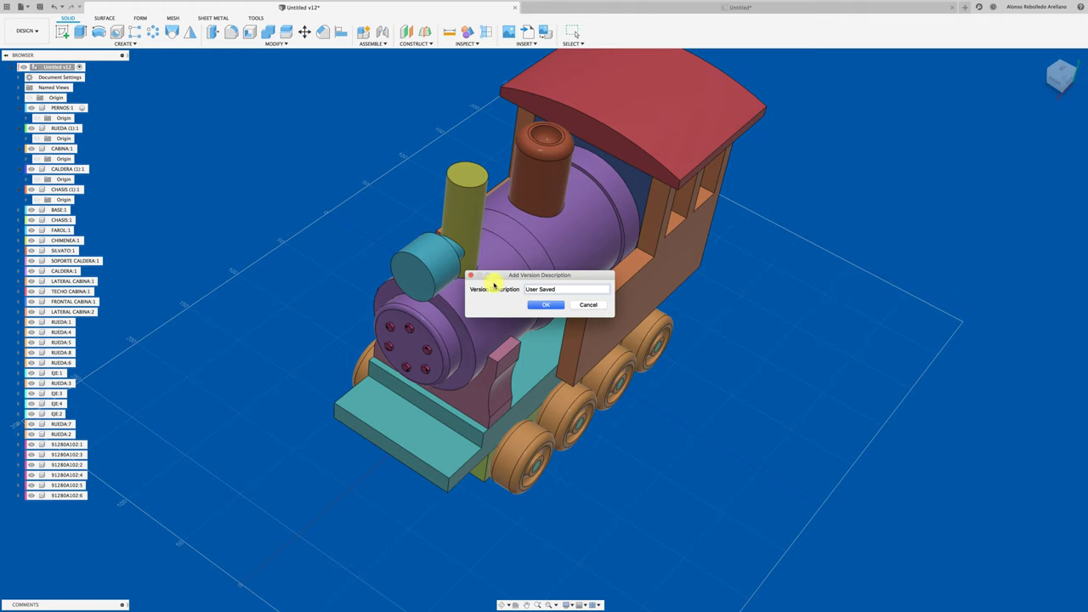
Save version 13 and update the drawing so its parts list grows to 18 rows.
left_click(545, 302)
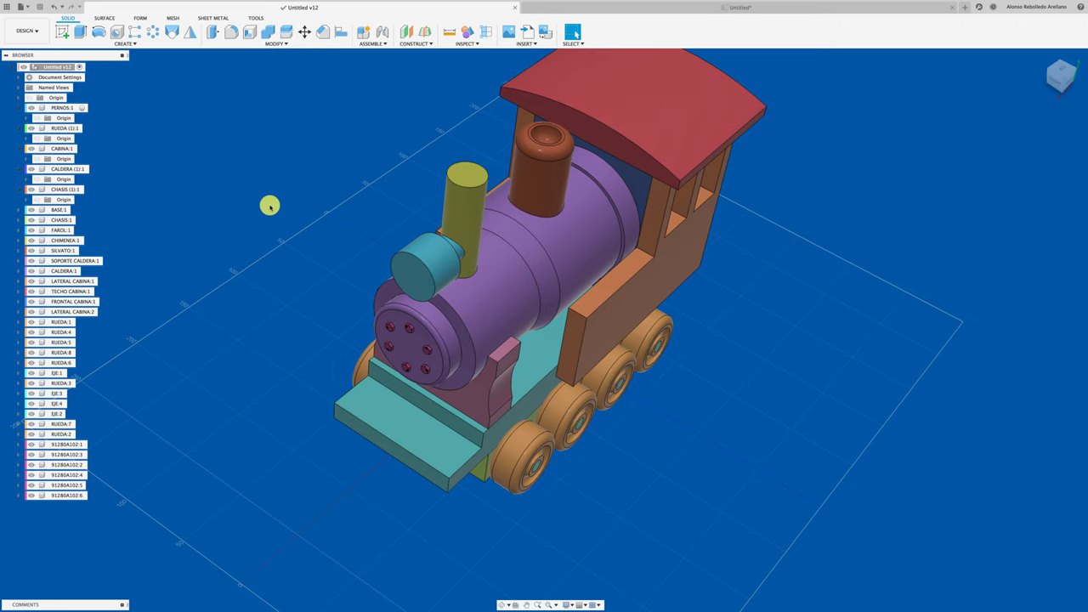
left_click(656, 8)
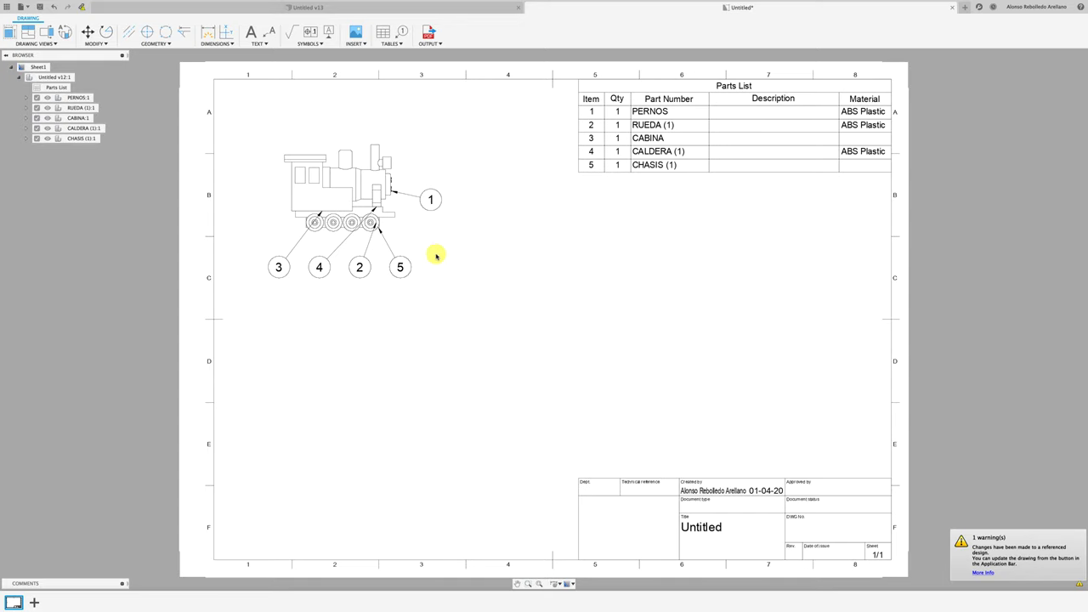
left_click(82, 7)
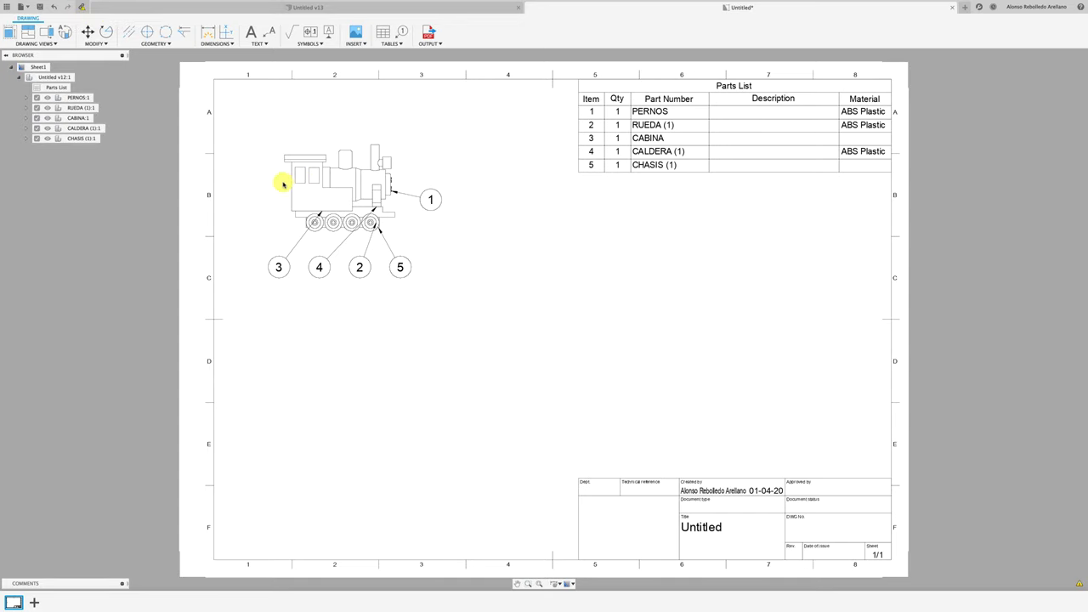
left_click(85, 10)
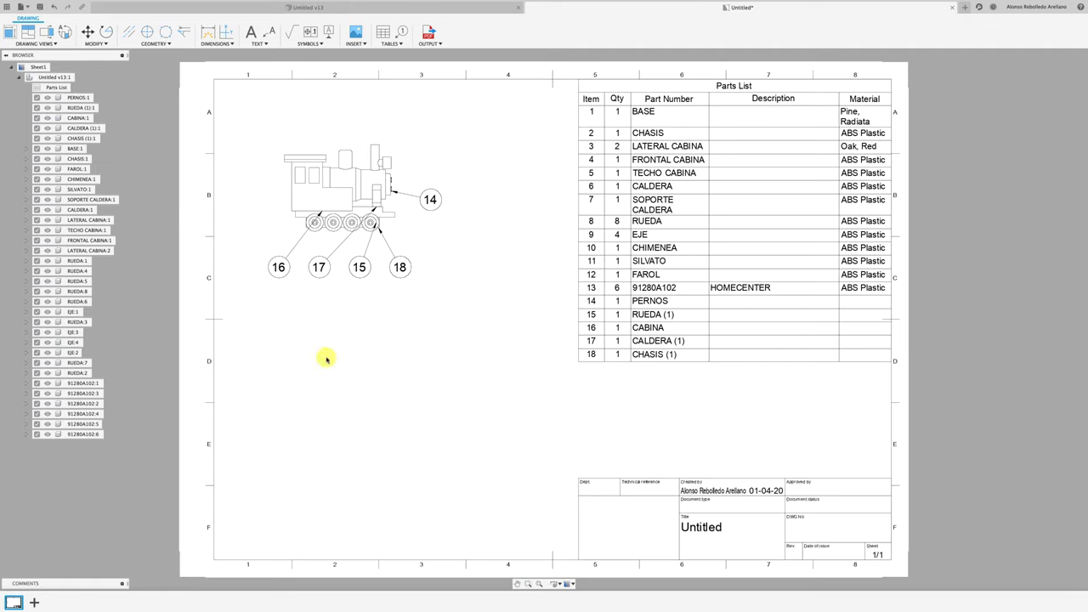
left_click(396, 239)
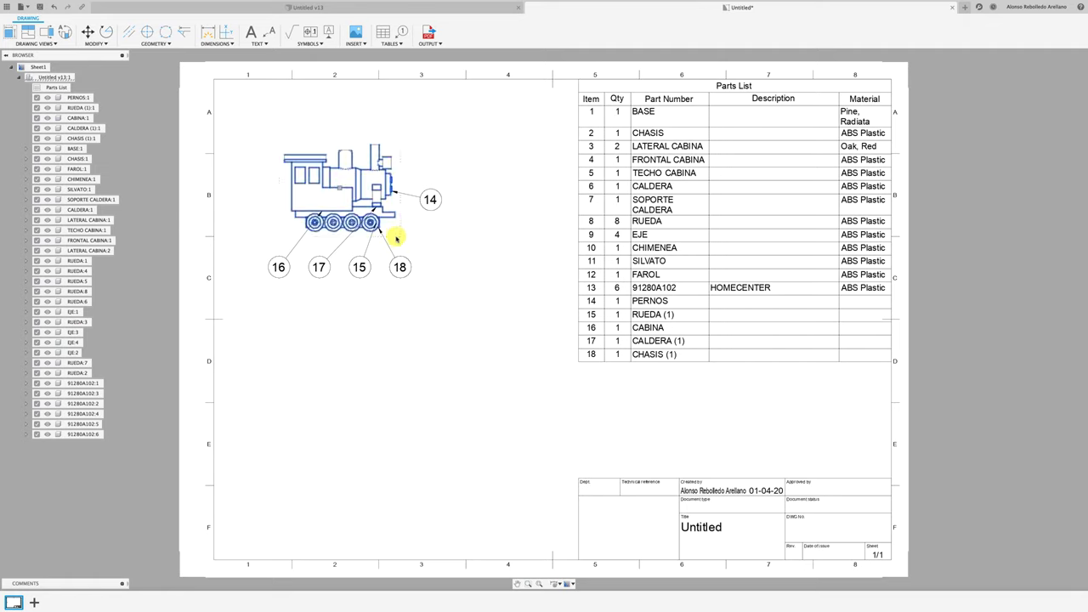
Project an isometric view of the locomotive below the front view.
left_click(31, 38)
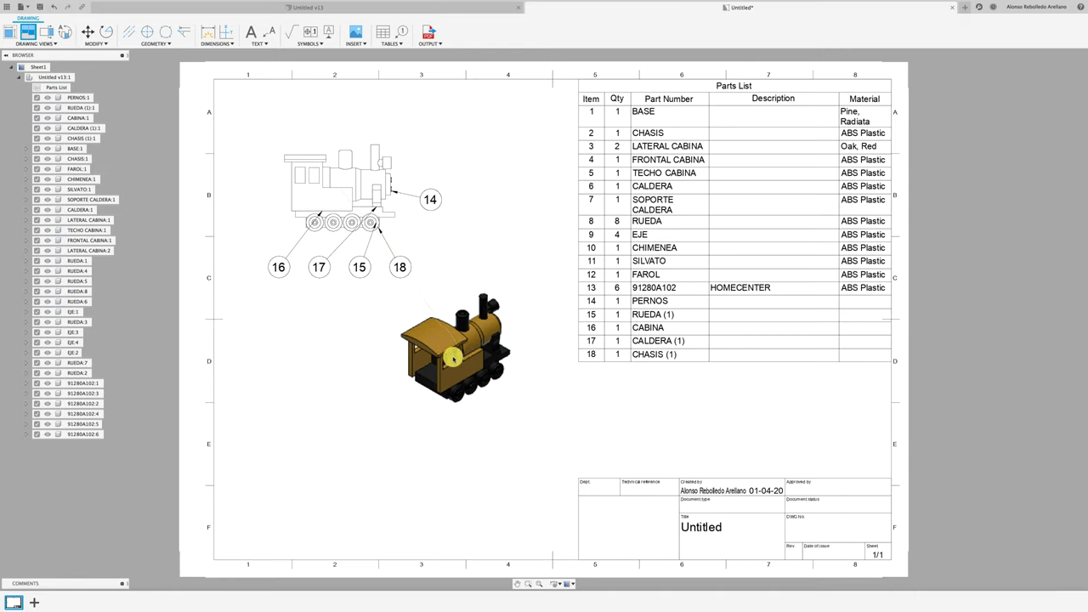
left_click(436, 376)
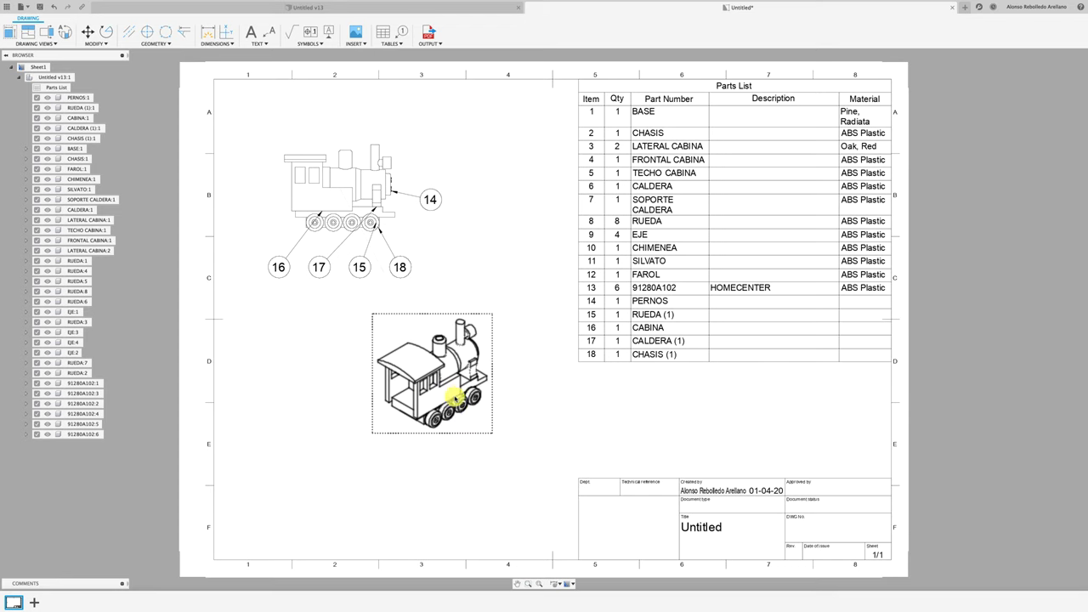
scroll(469, 424, "up", 2)
scroll(470, 424, "up", 1)
Add balloons 10, 12, 11 and 1 to the chimney, neighbouring part, dome and chassis.
left_click(403, 32)
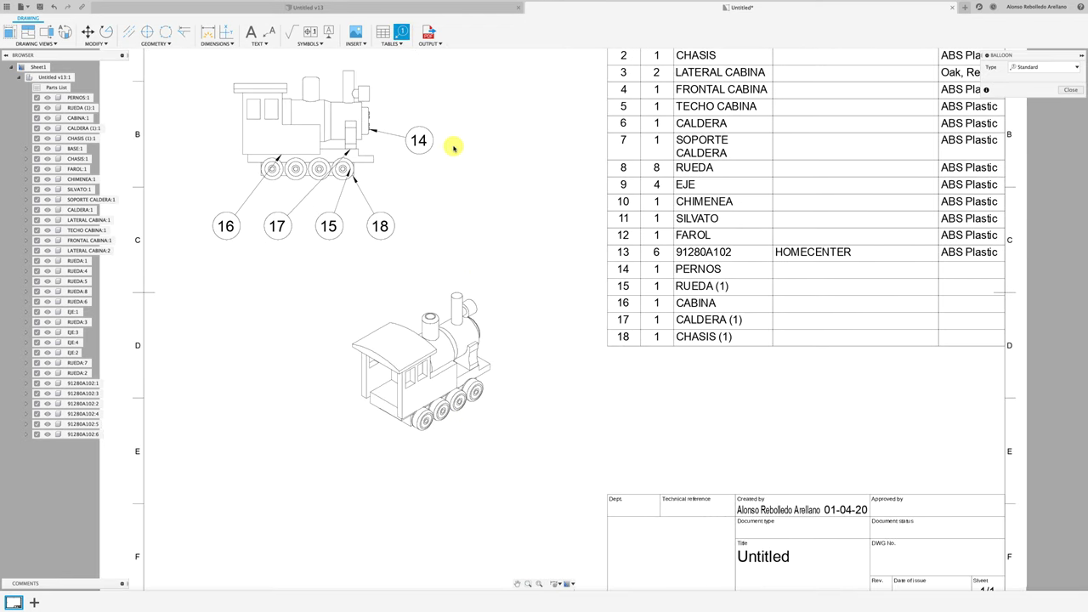
left_click(459, 296)
left_click(477, 271)
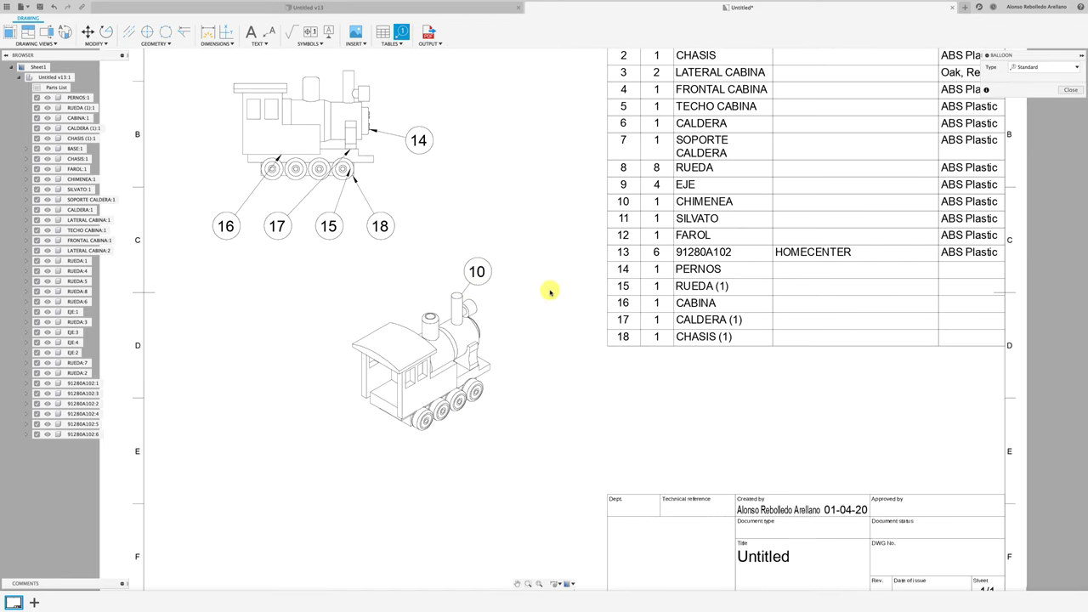
left_click(477, 303)
left_click(505, 295)
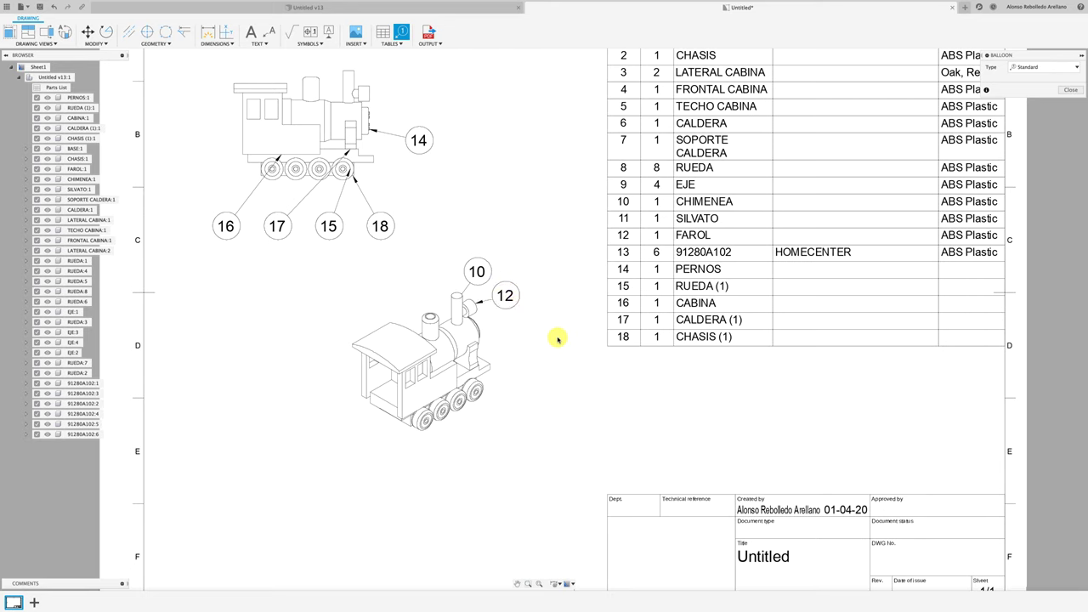
left_click(431, 316)
left_click(409, 286)
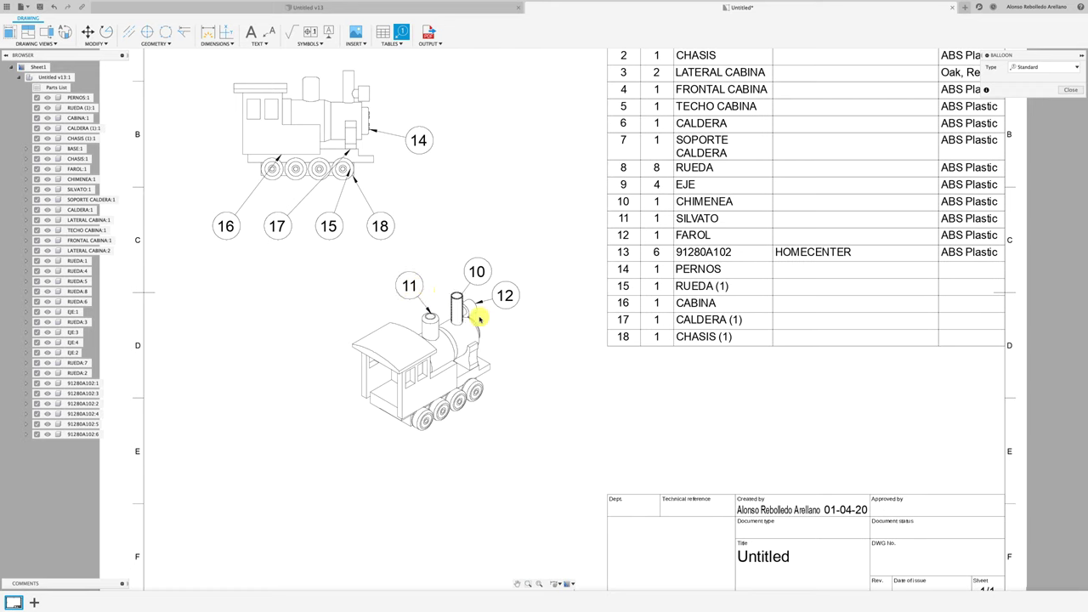
left_click(491, 369)
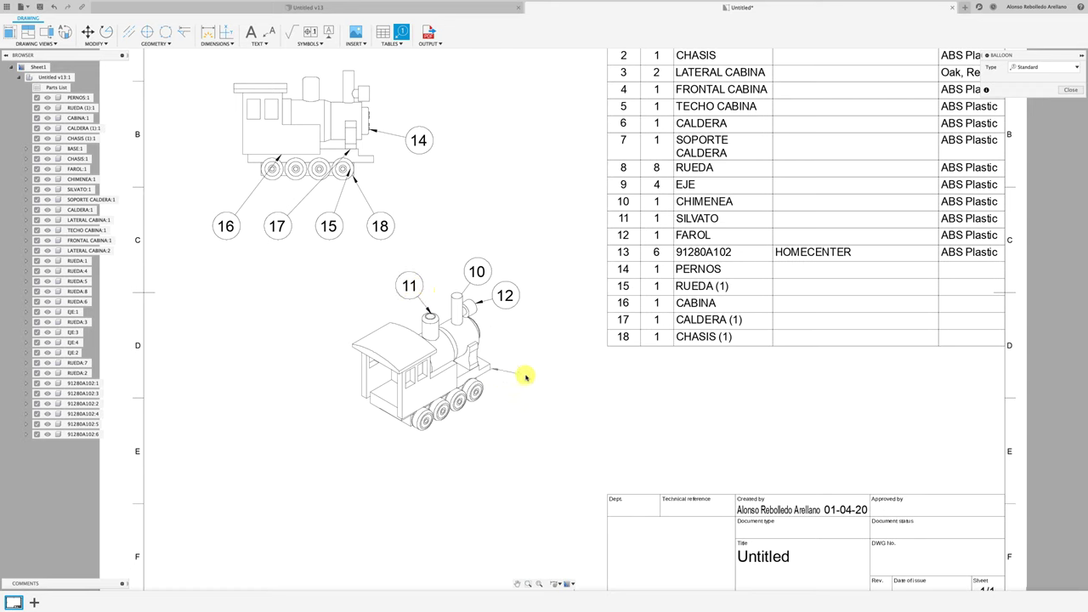
left_click(526, 375)
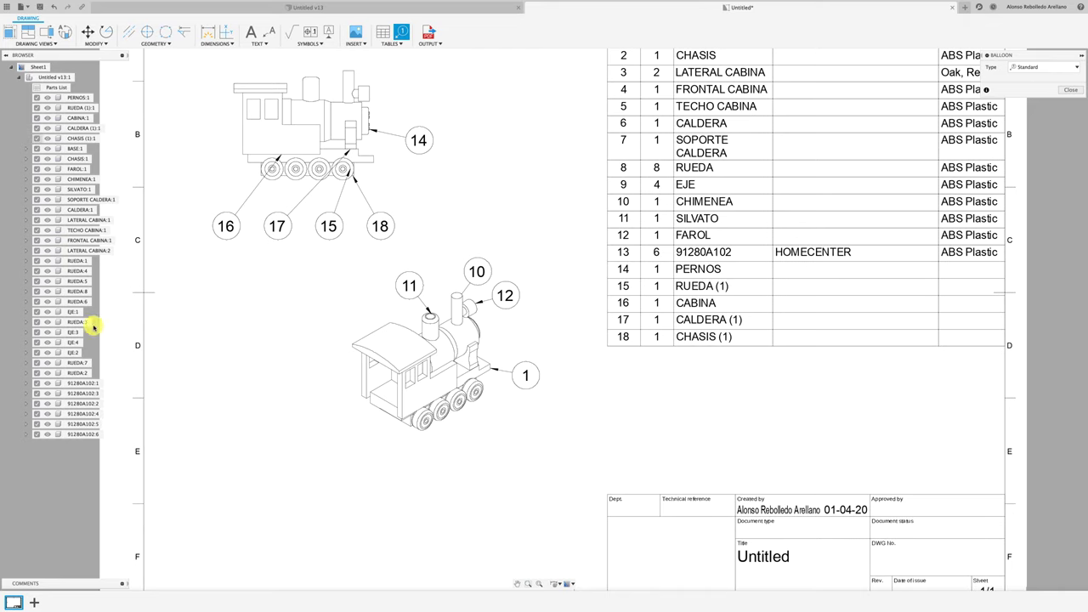
scroll(199, 368, "down", 1)
scroll(199, 368, "down", 2)
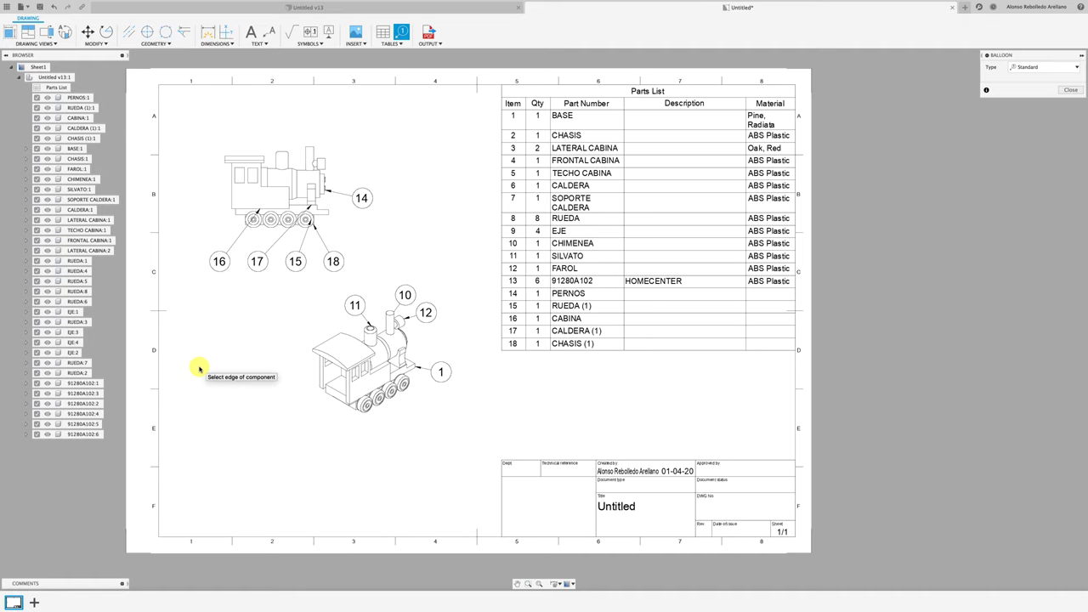